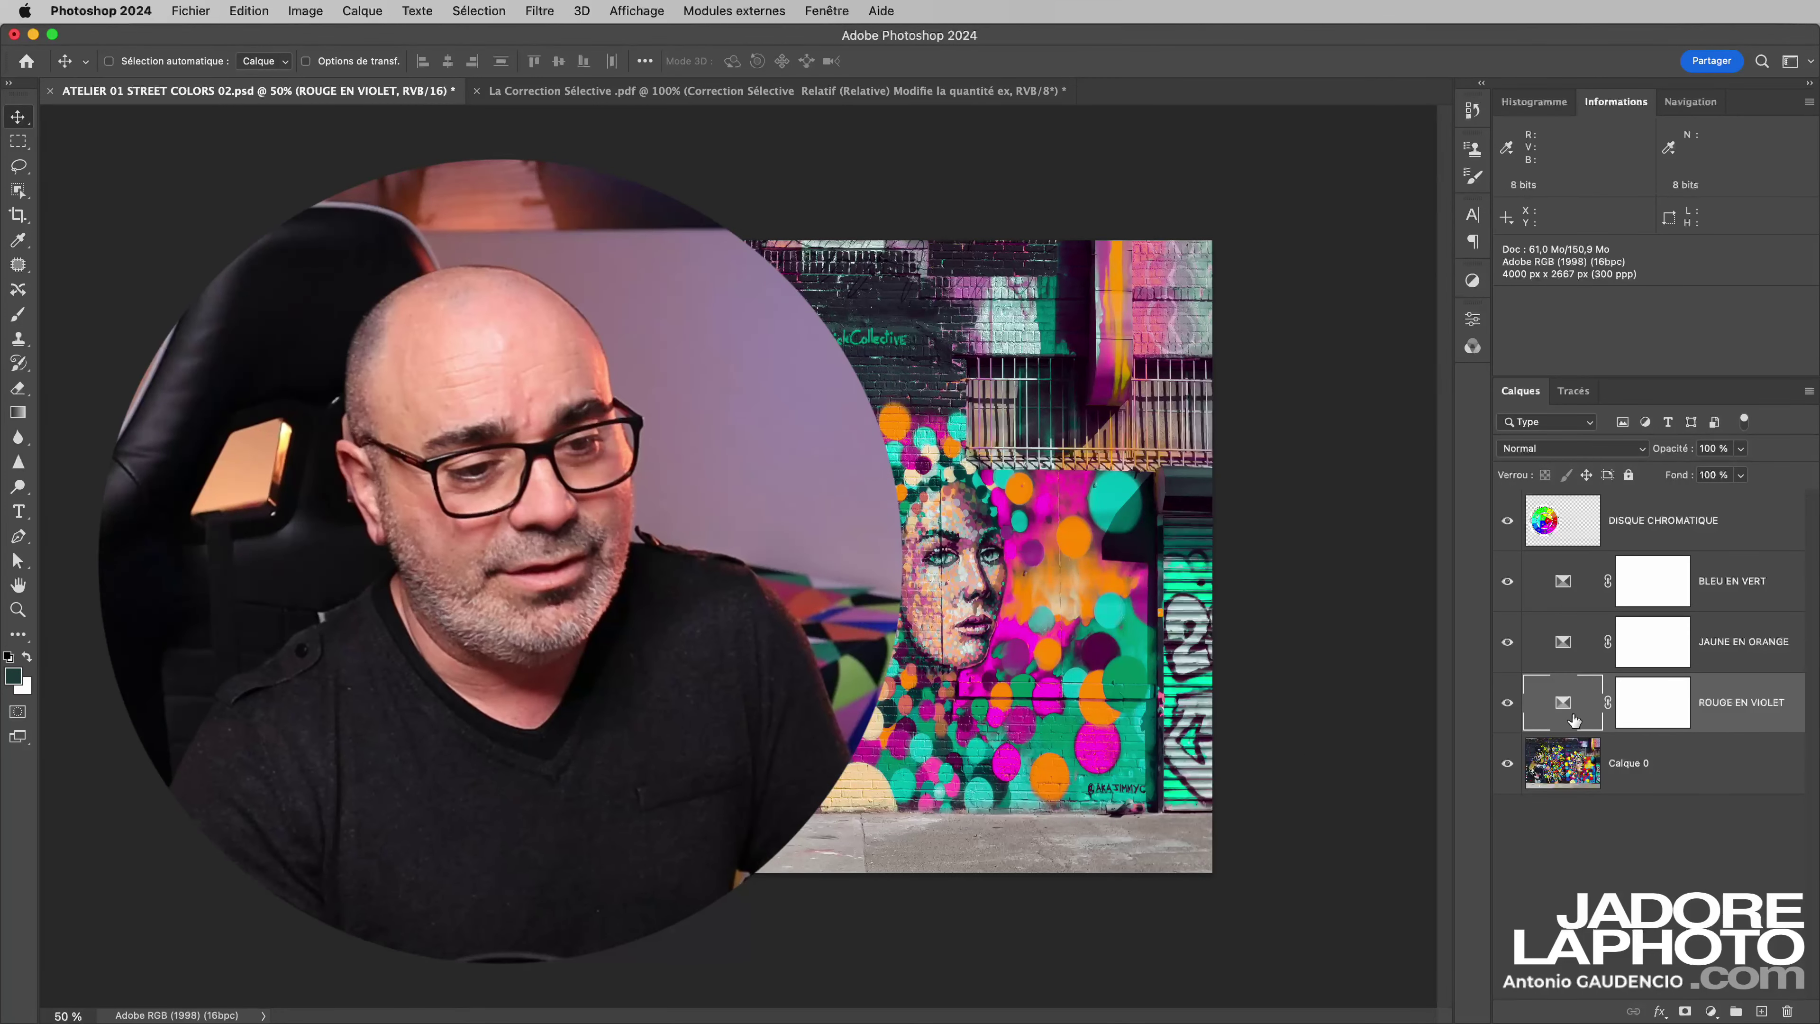
# Step: Hide the BLEU EN VERT, JAUNE EN ORANGE and ROUGE EN VIOLET layers to reveal the original colours
pyautogui.doubleClick(1566, 710)
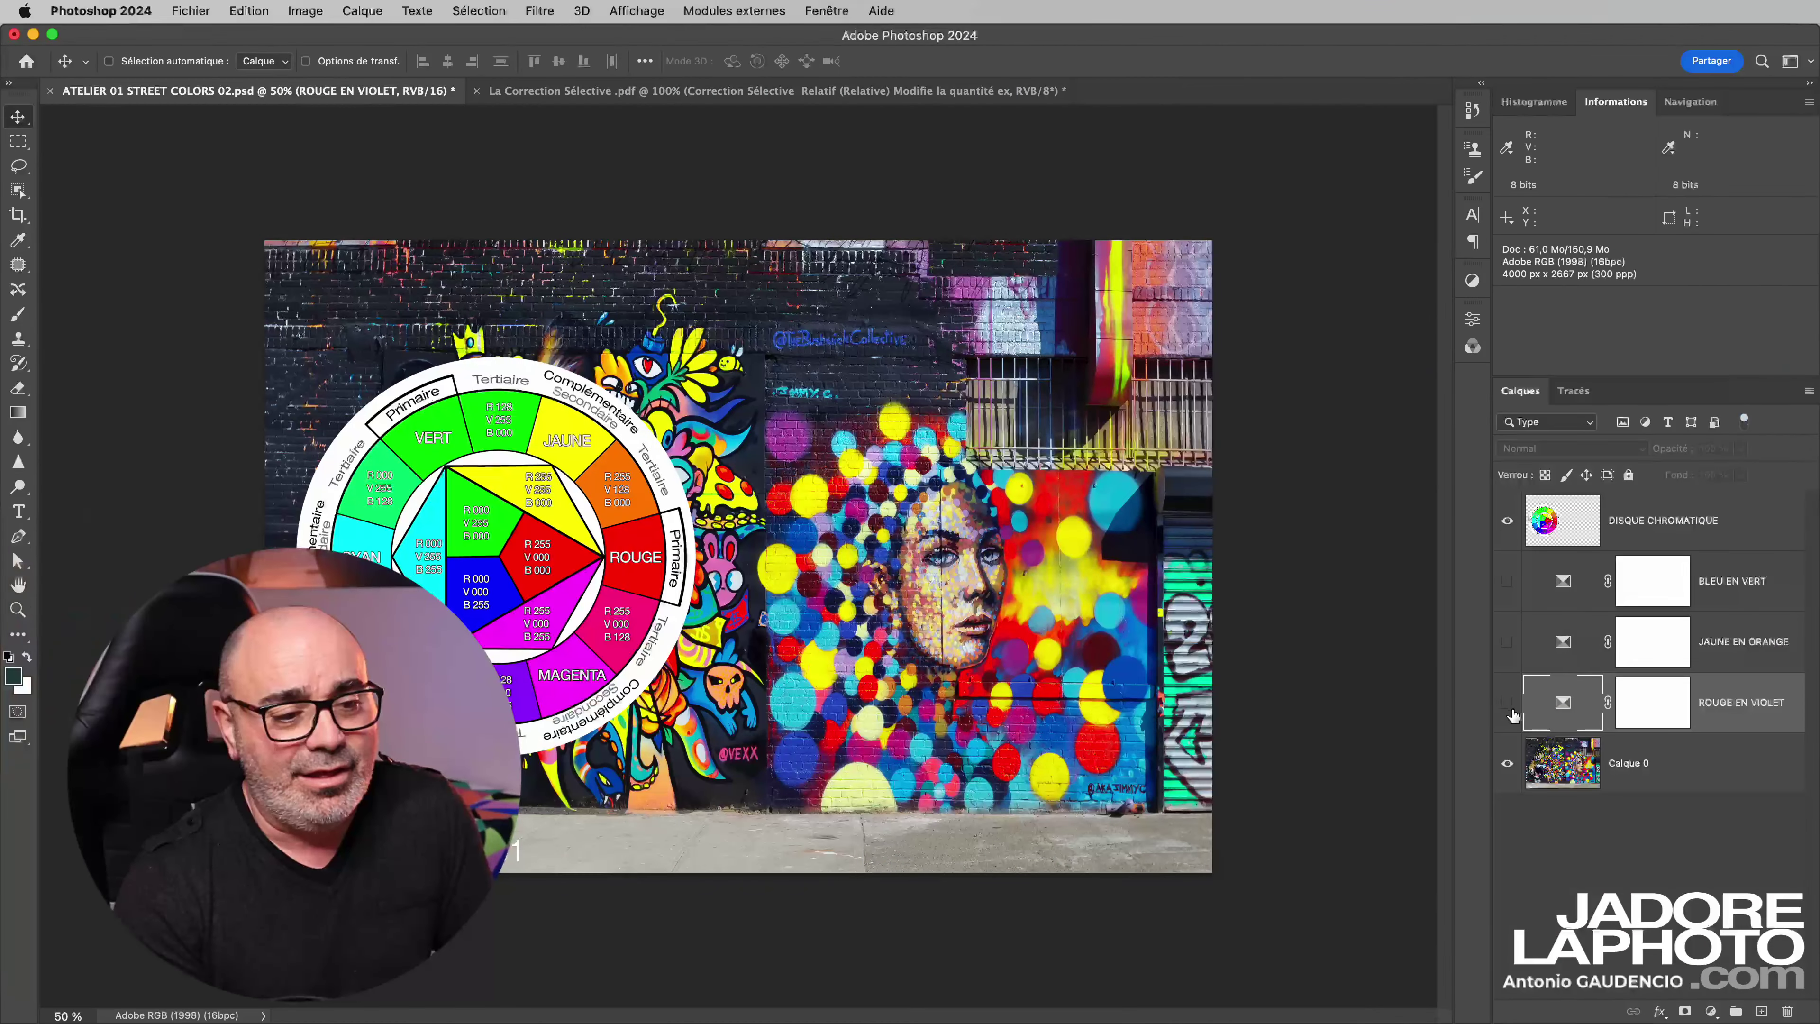
# Step: Turn on ROUGE EN VIOLET, JAUNE EN ORANGE and BLEU EN VERT one at a time
pyautogui.click(1507, 704)
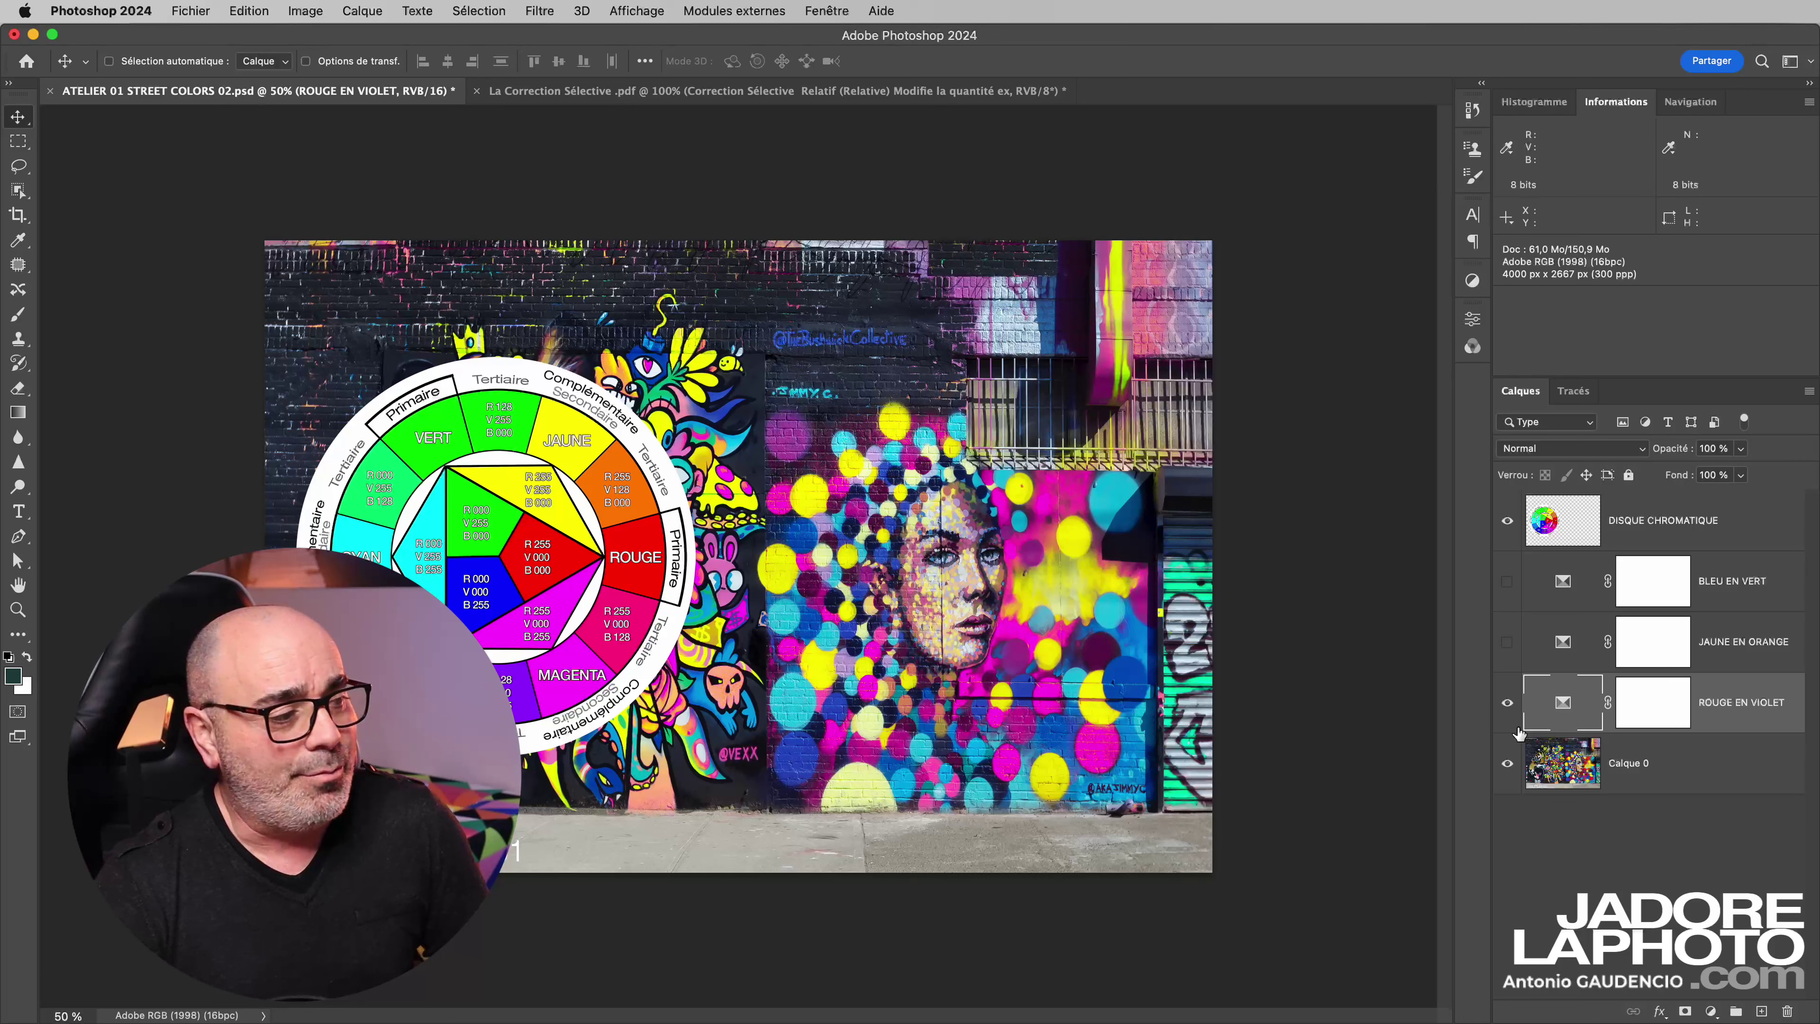
pyautogui.doubleClick(1509, 699)
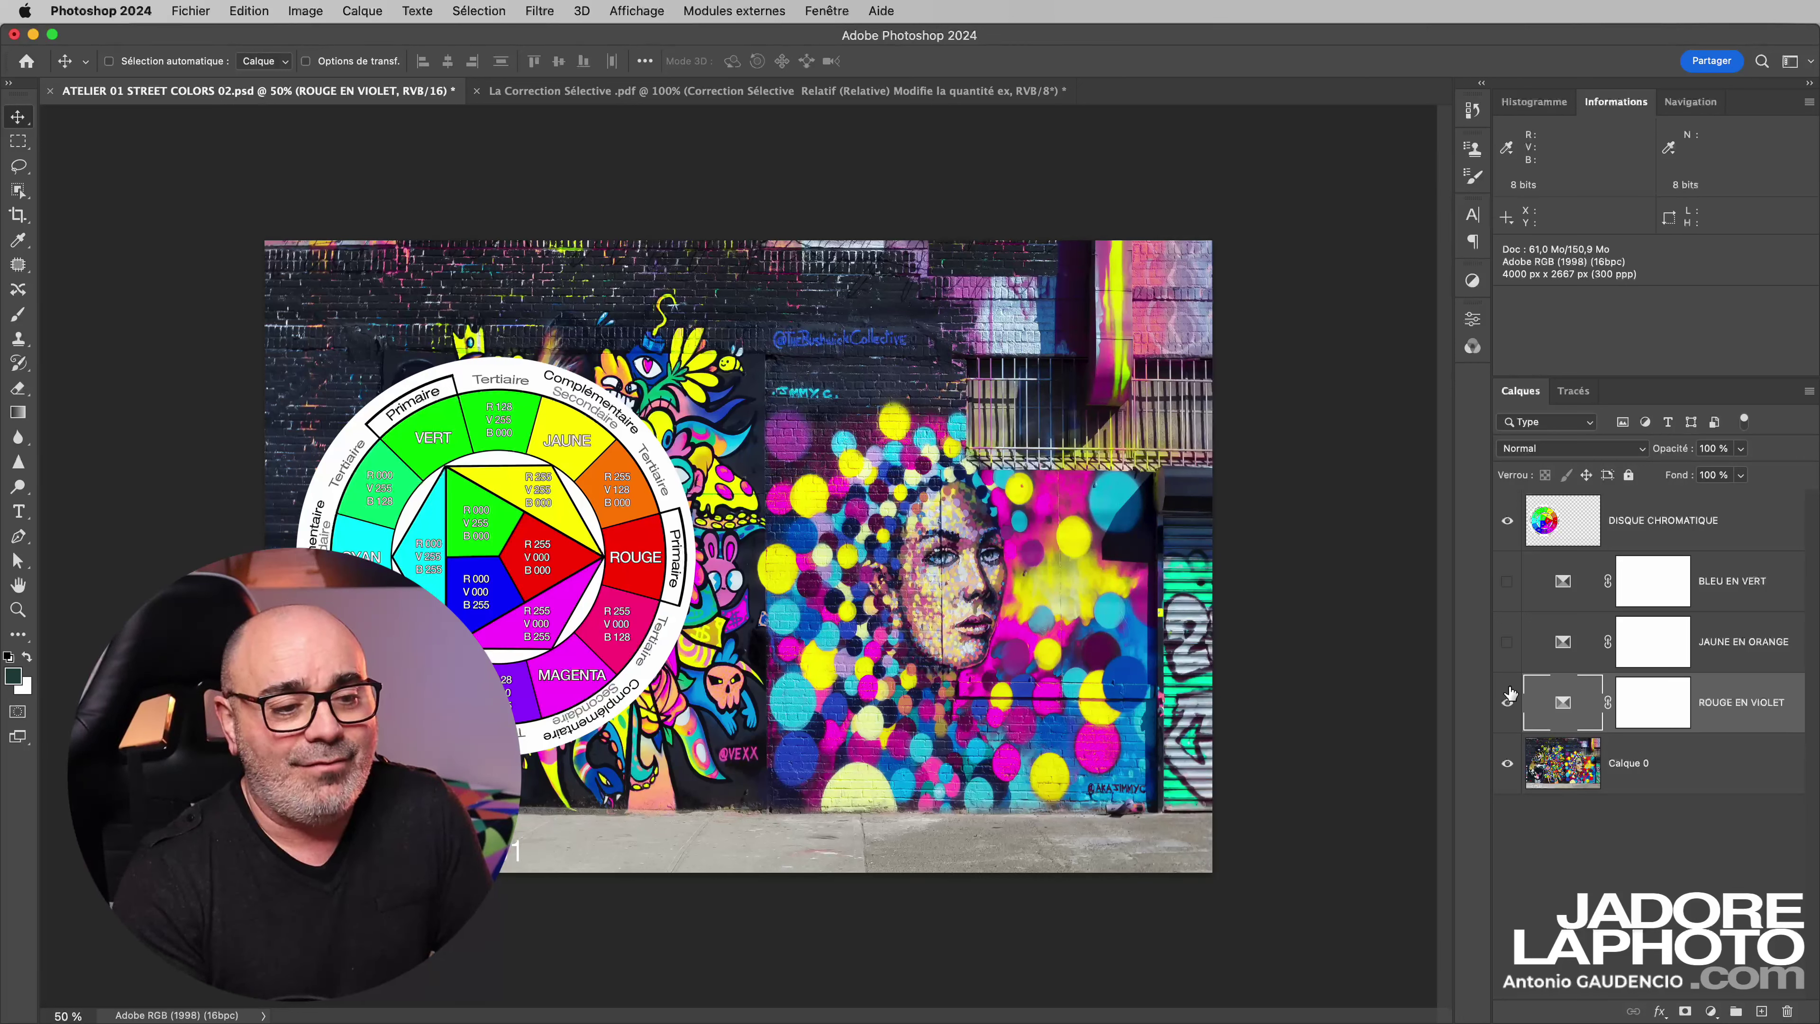
pyautogui.click(1508, 642)
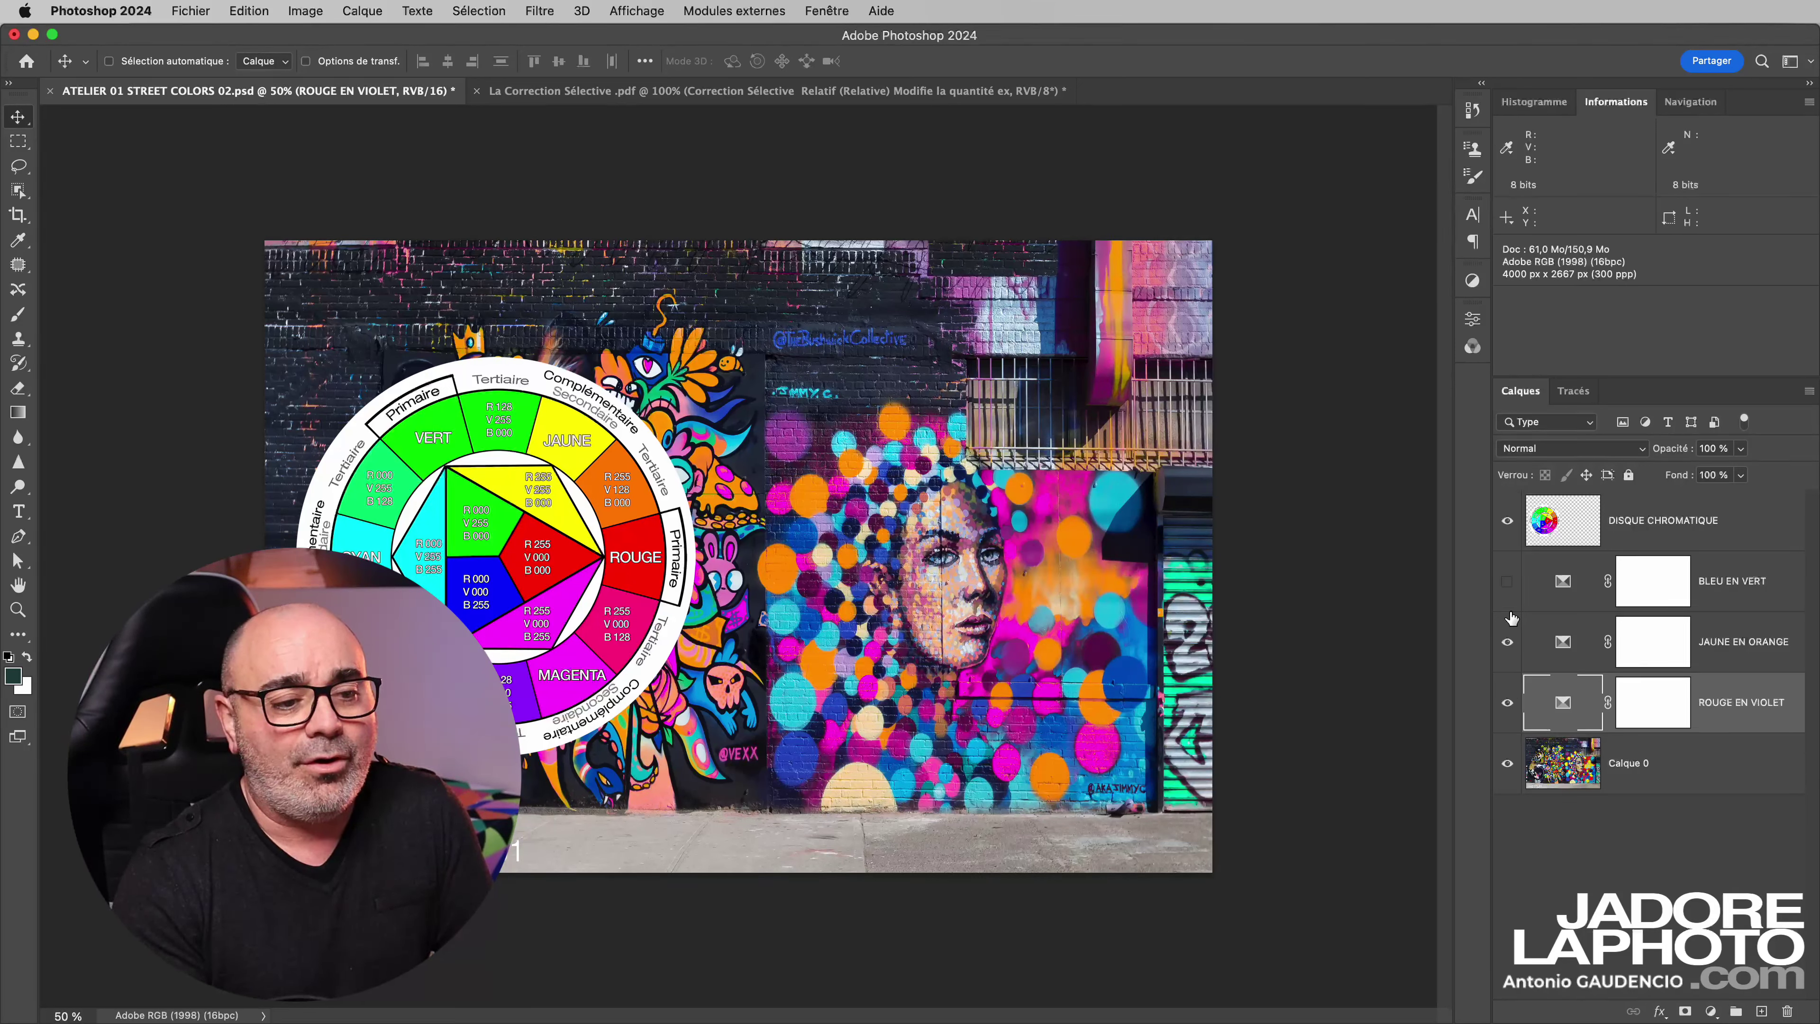
pyautogui.click(1508, 581)
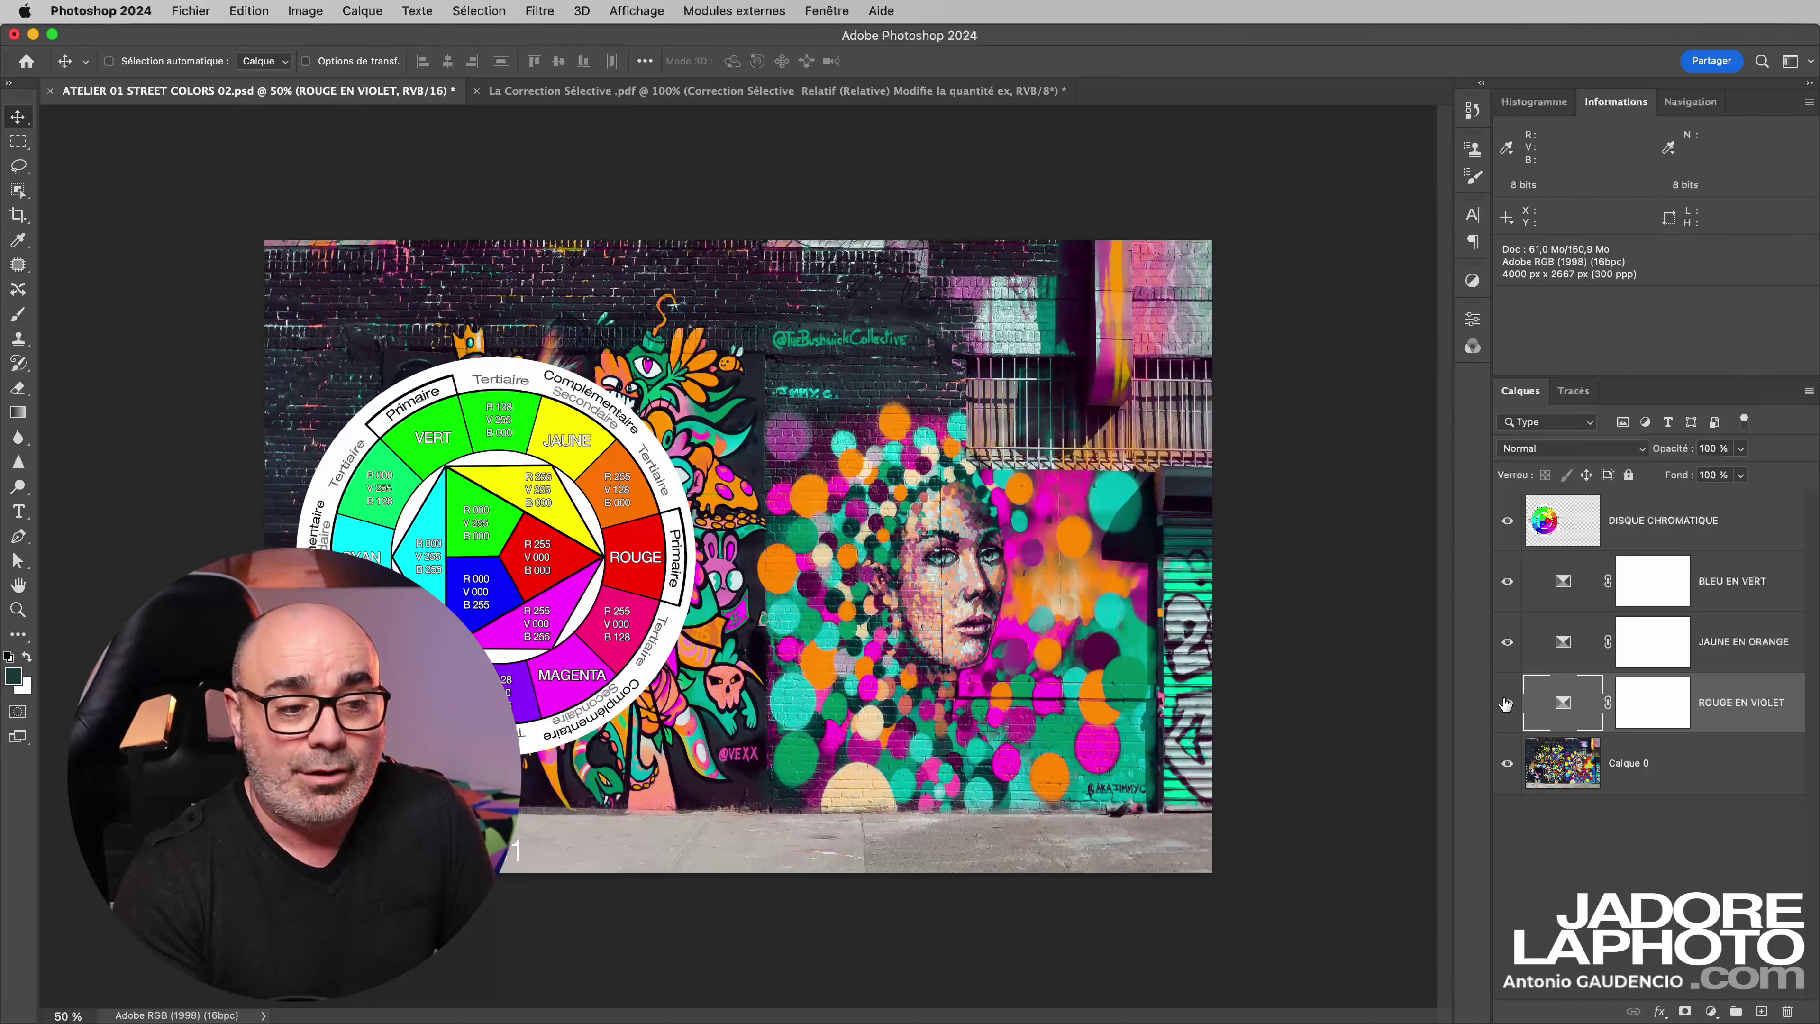
# Step: Hide all three layers, re-show each one, then select JAUNE EN ORANGE
pyautogui.moveTo(1508, 684); pyautogui.dragTo(1510, 571)
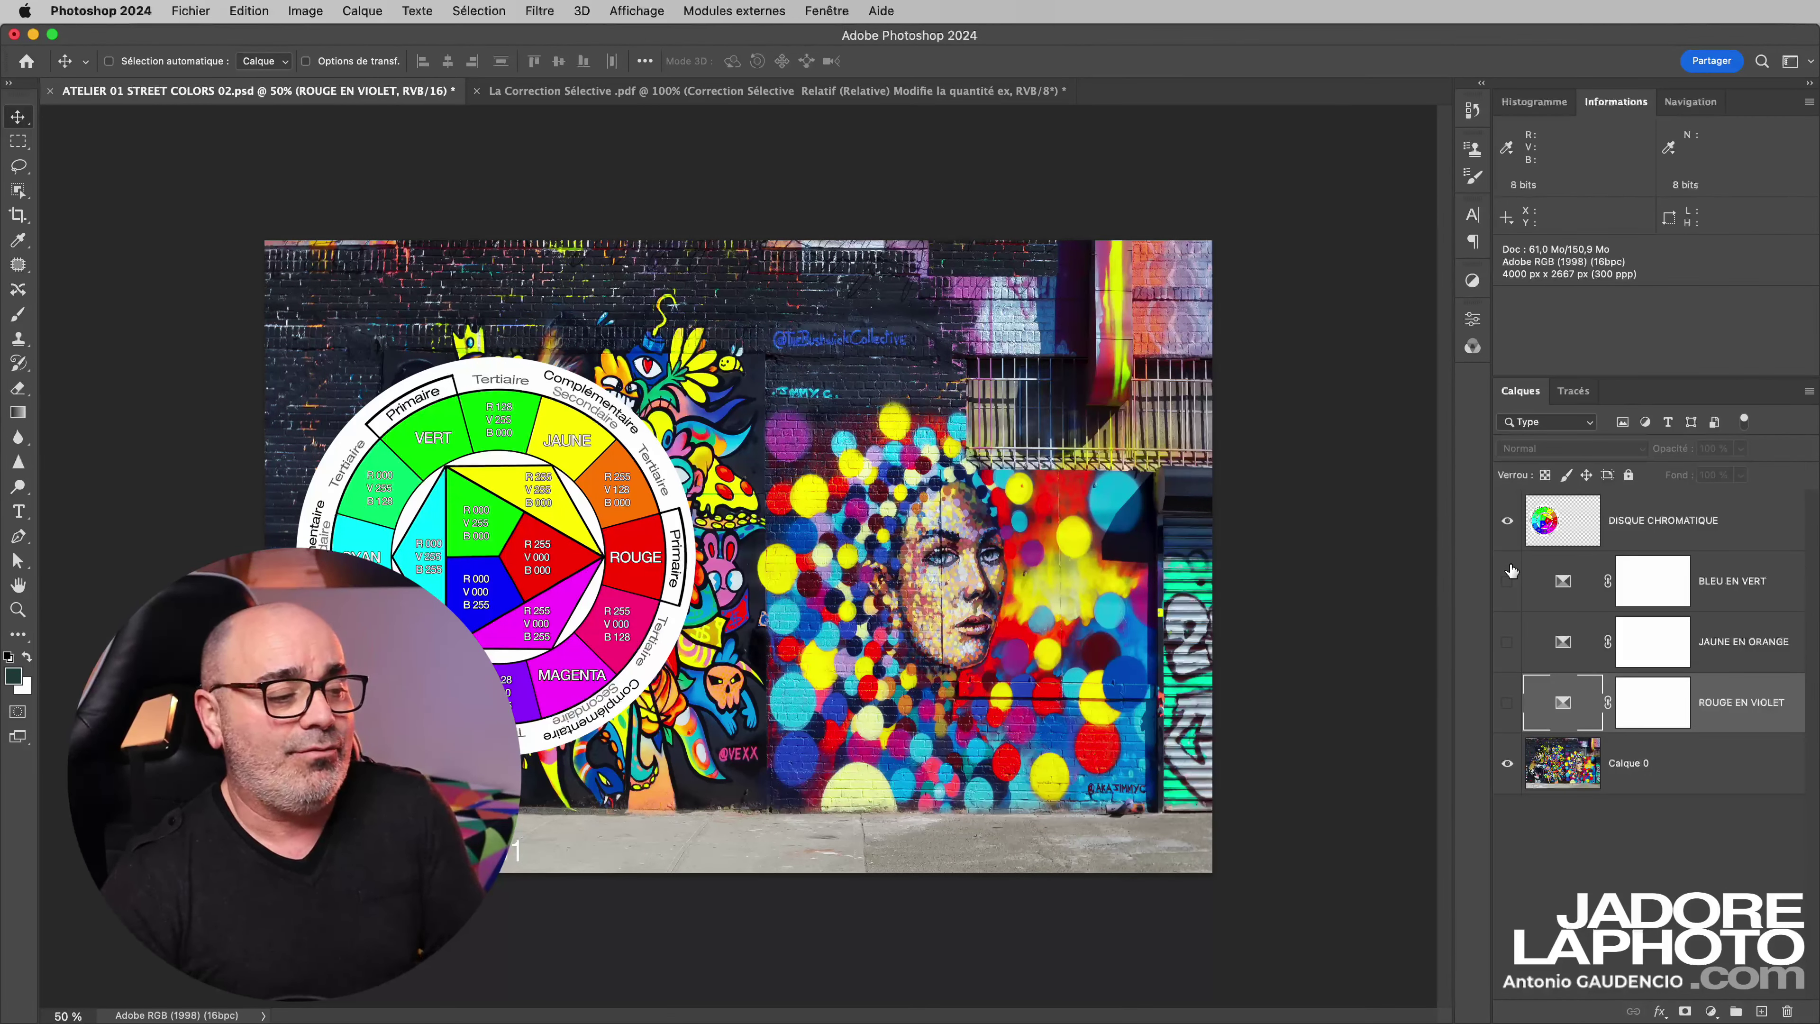
pyautogui.click(1507, 703)
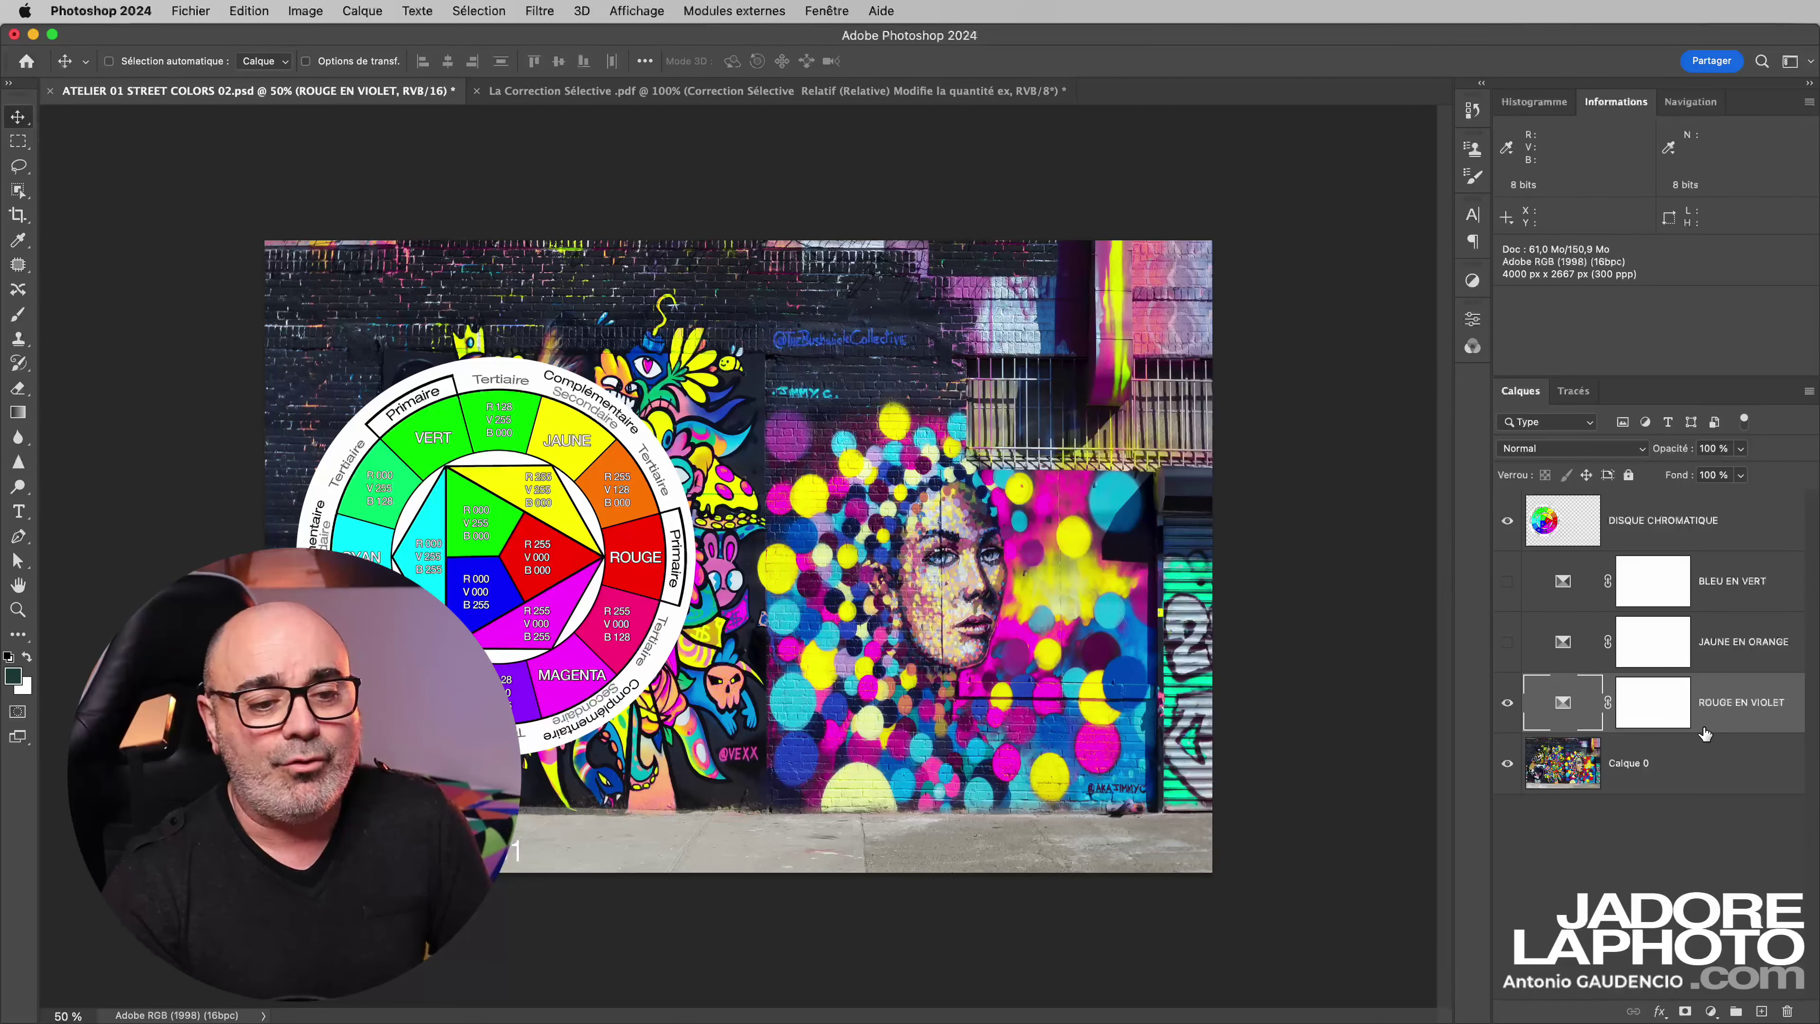
pyautogui.click(1508, 643)
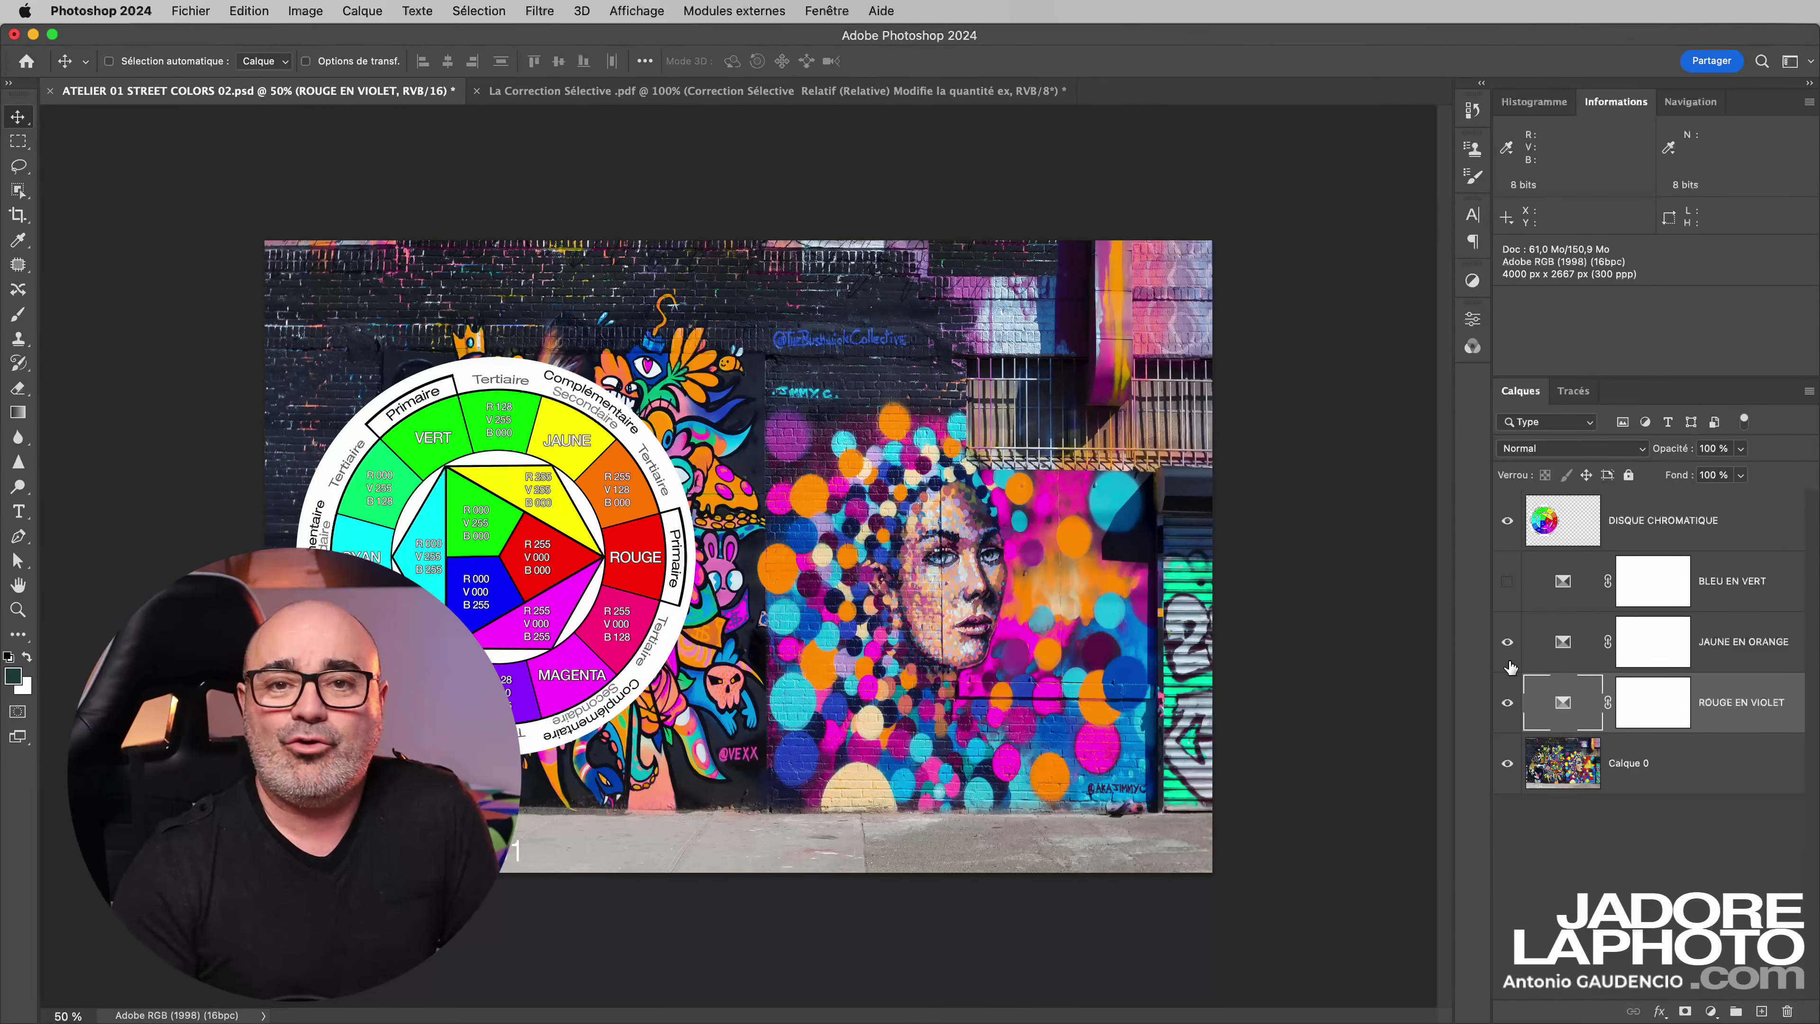
pyautogui.click(1507, 582)
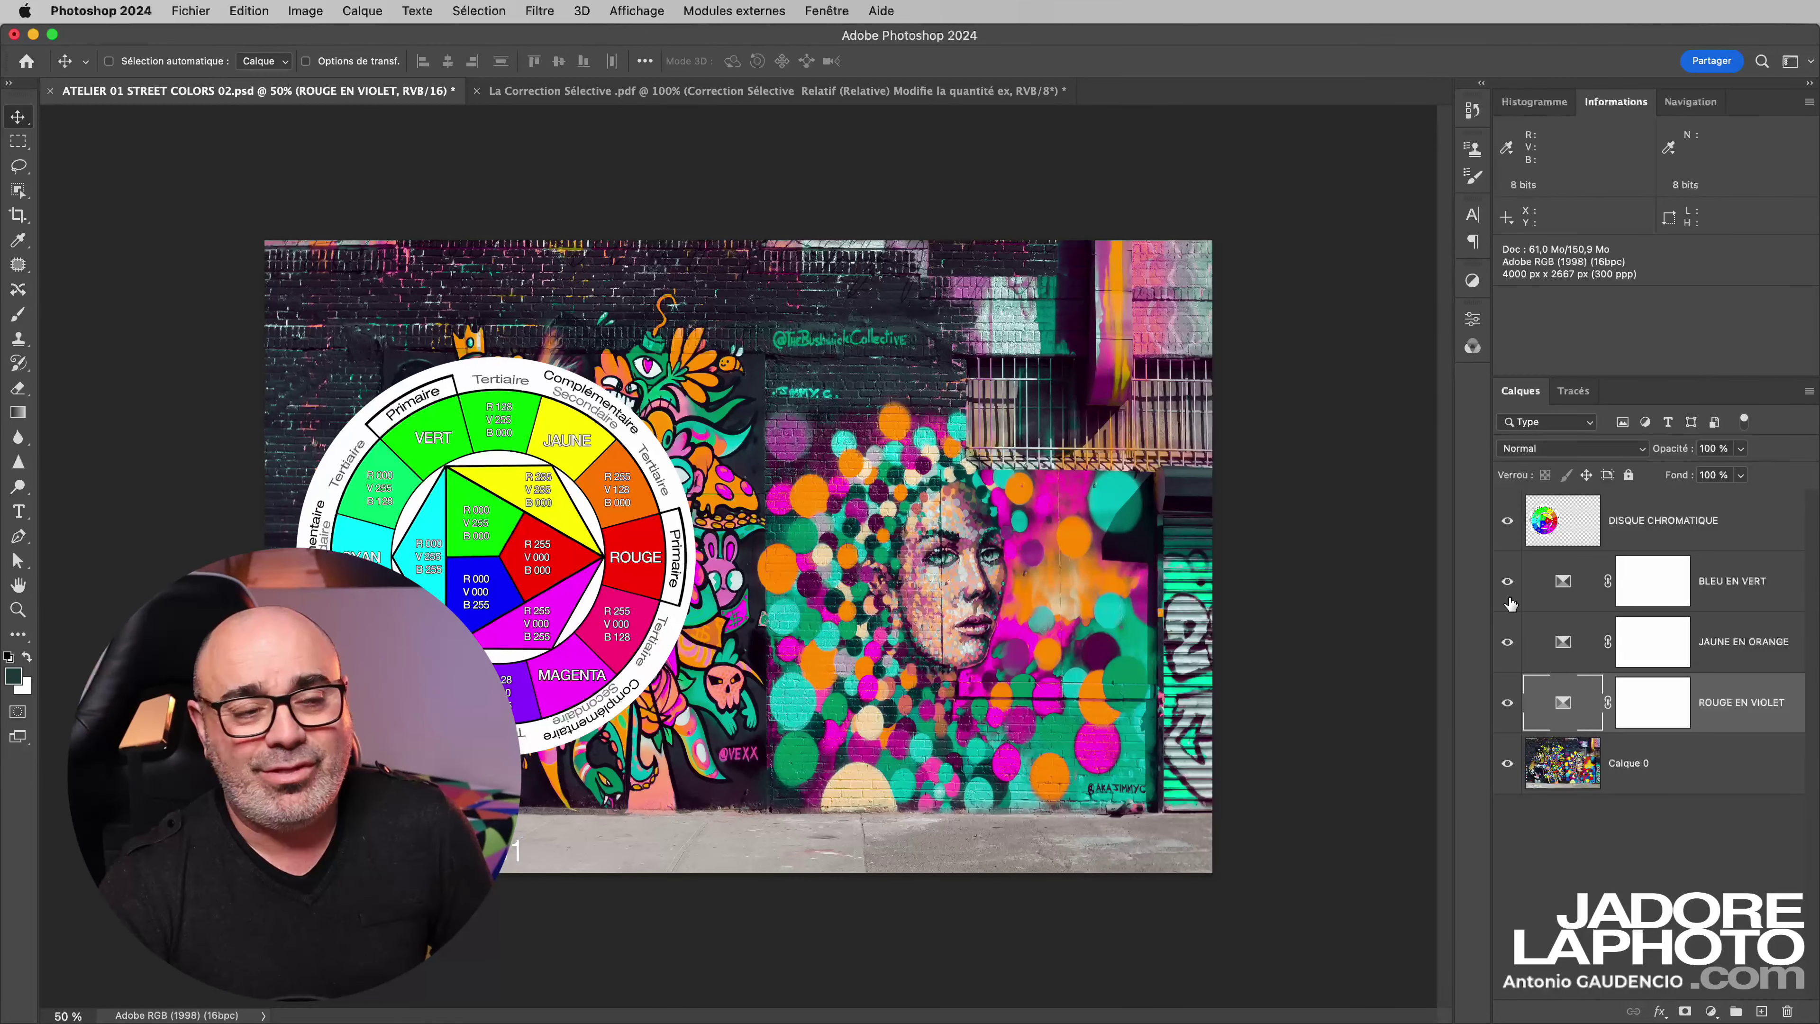
pyautogui.click(1510, 819)
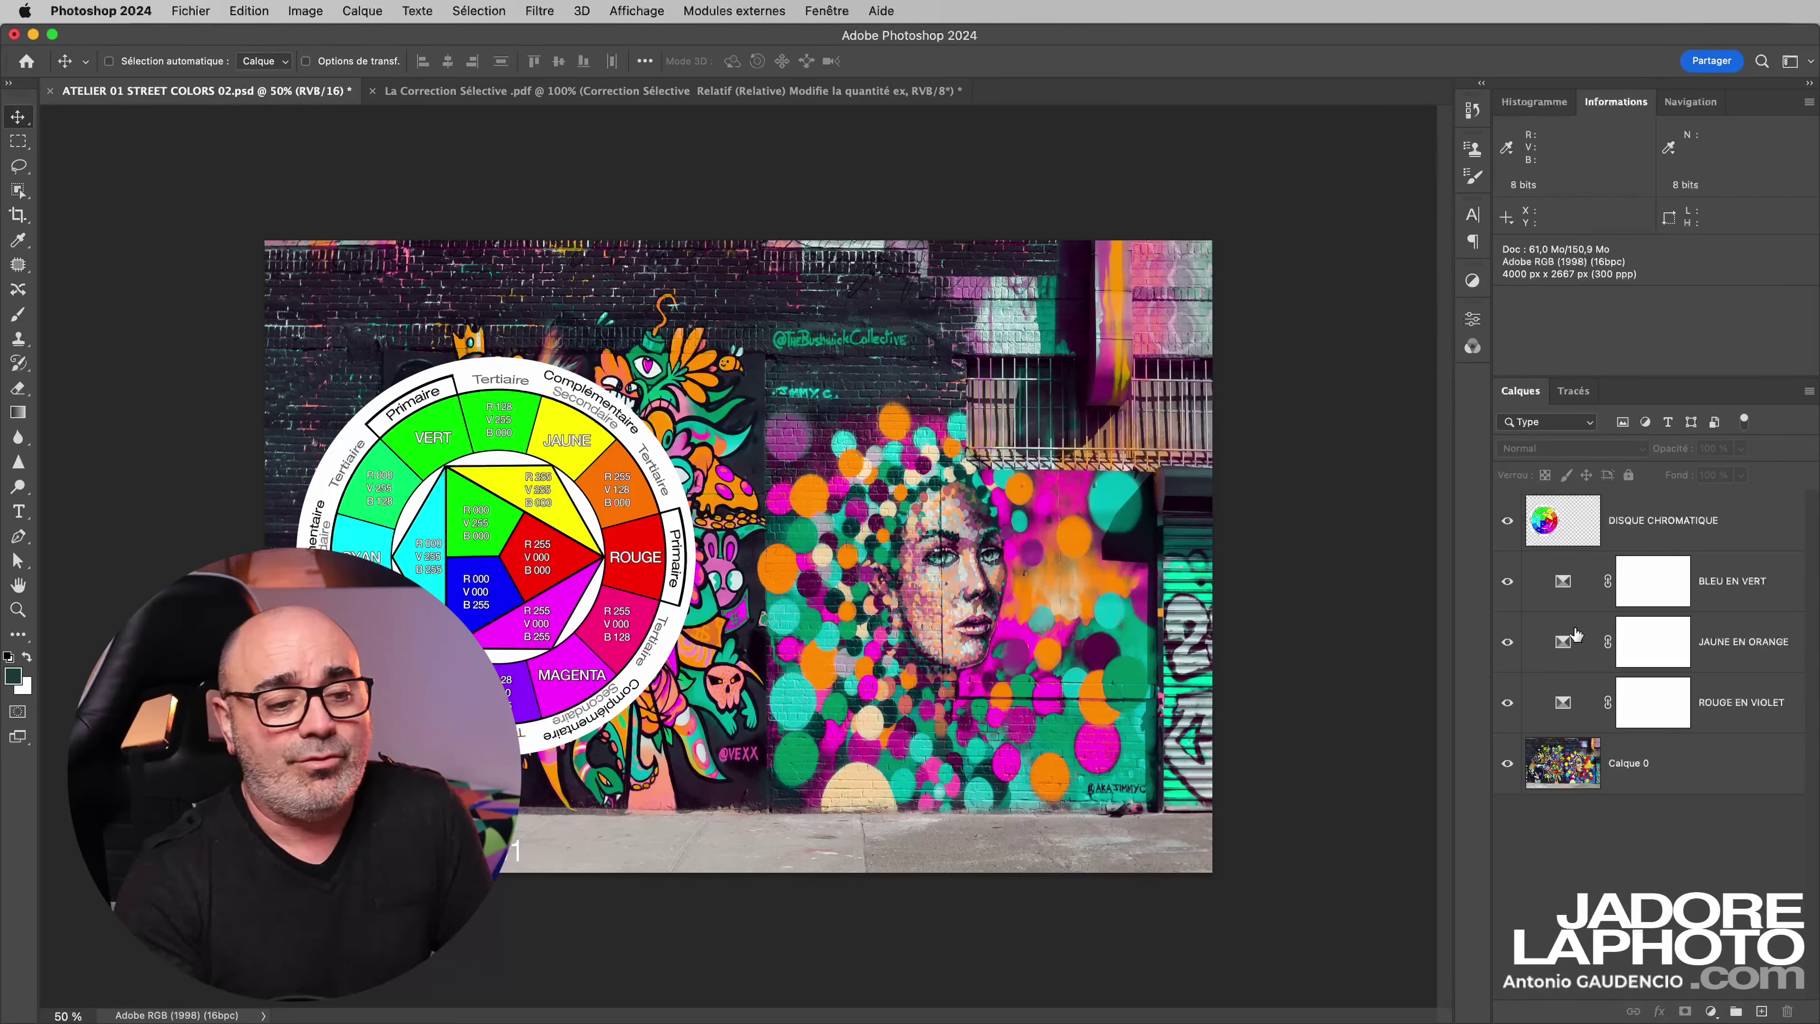
pyautogui.click(1562, 643)
# Step: Show JAUNE EN ORANGE's Jaunes settings: Magenta +40 with the Absolute method, after briefly trying Relative
pyautogui.doubleClick(1562, 643)
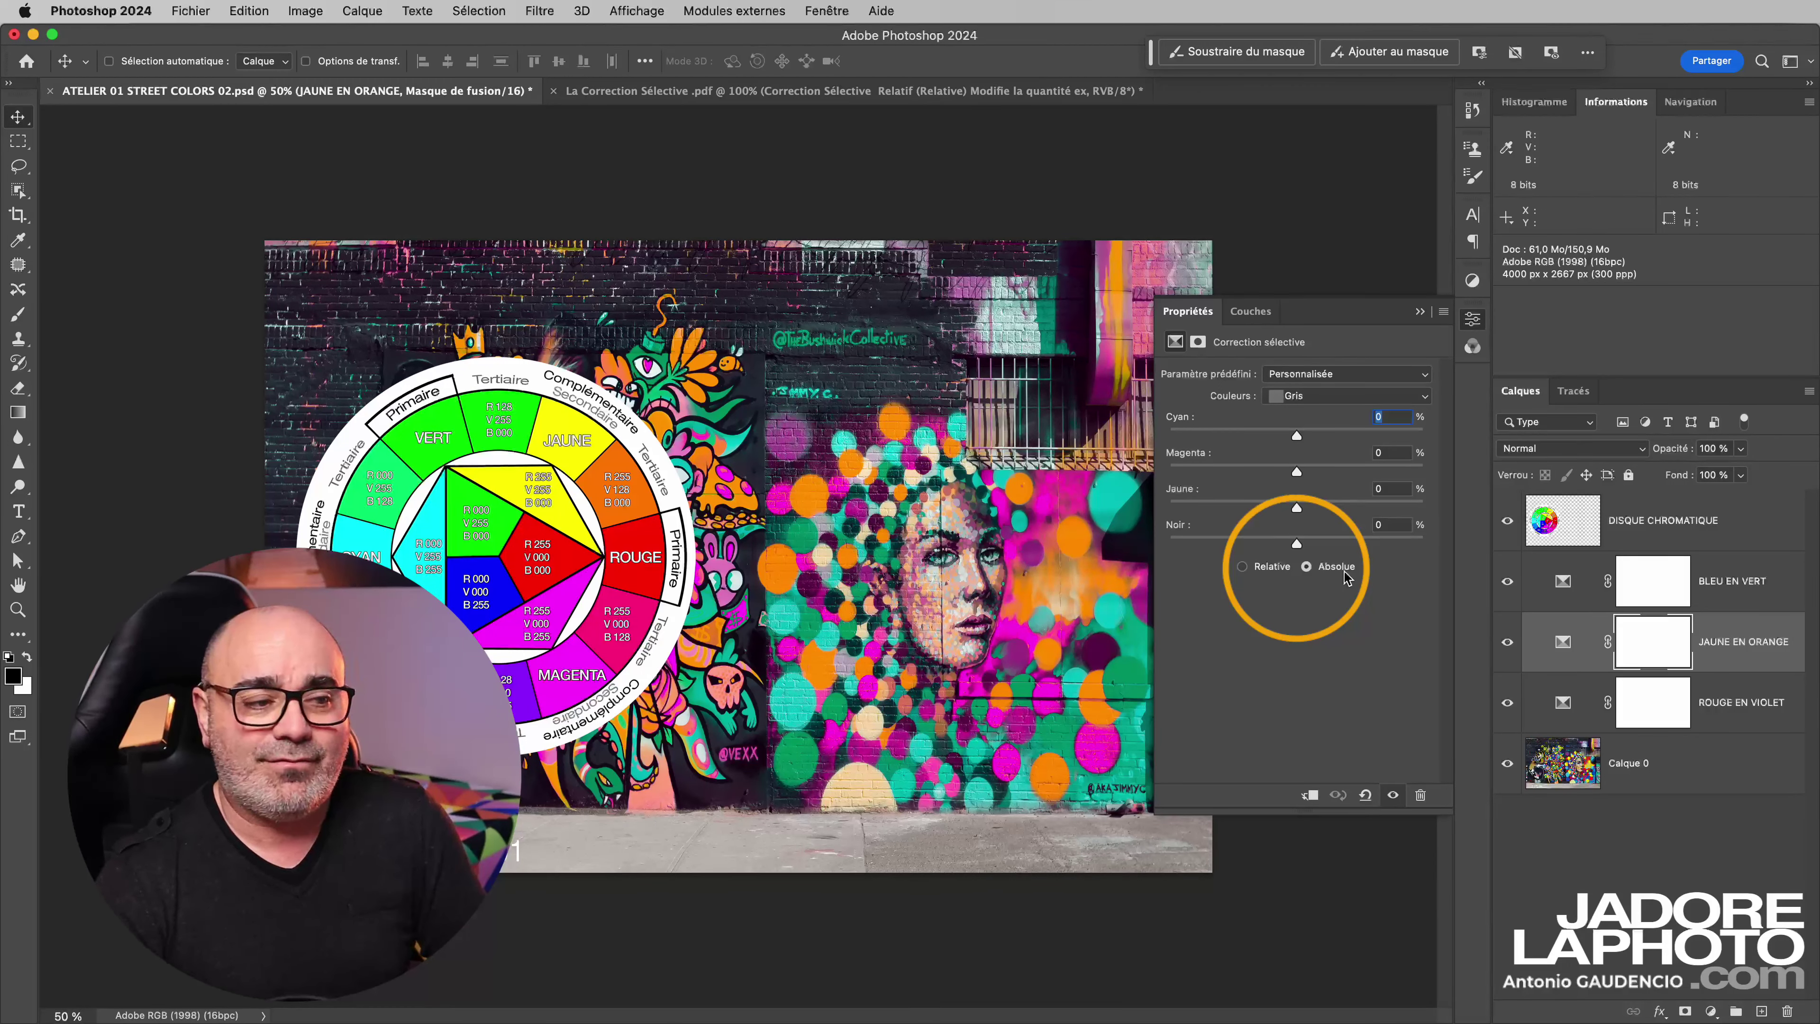
pyautogui.click(1344, 396)
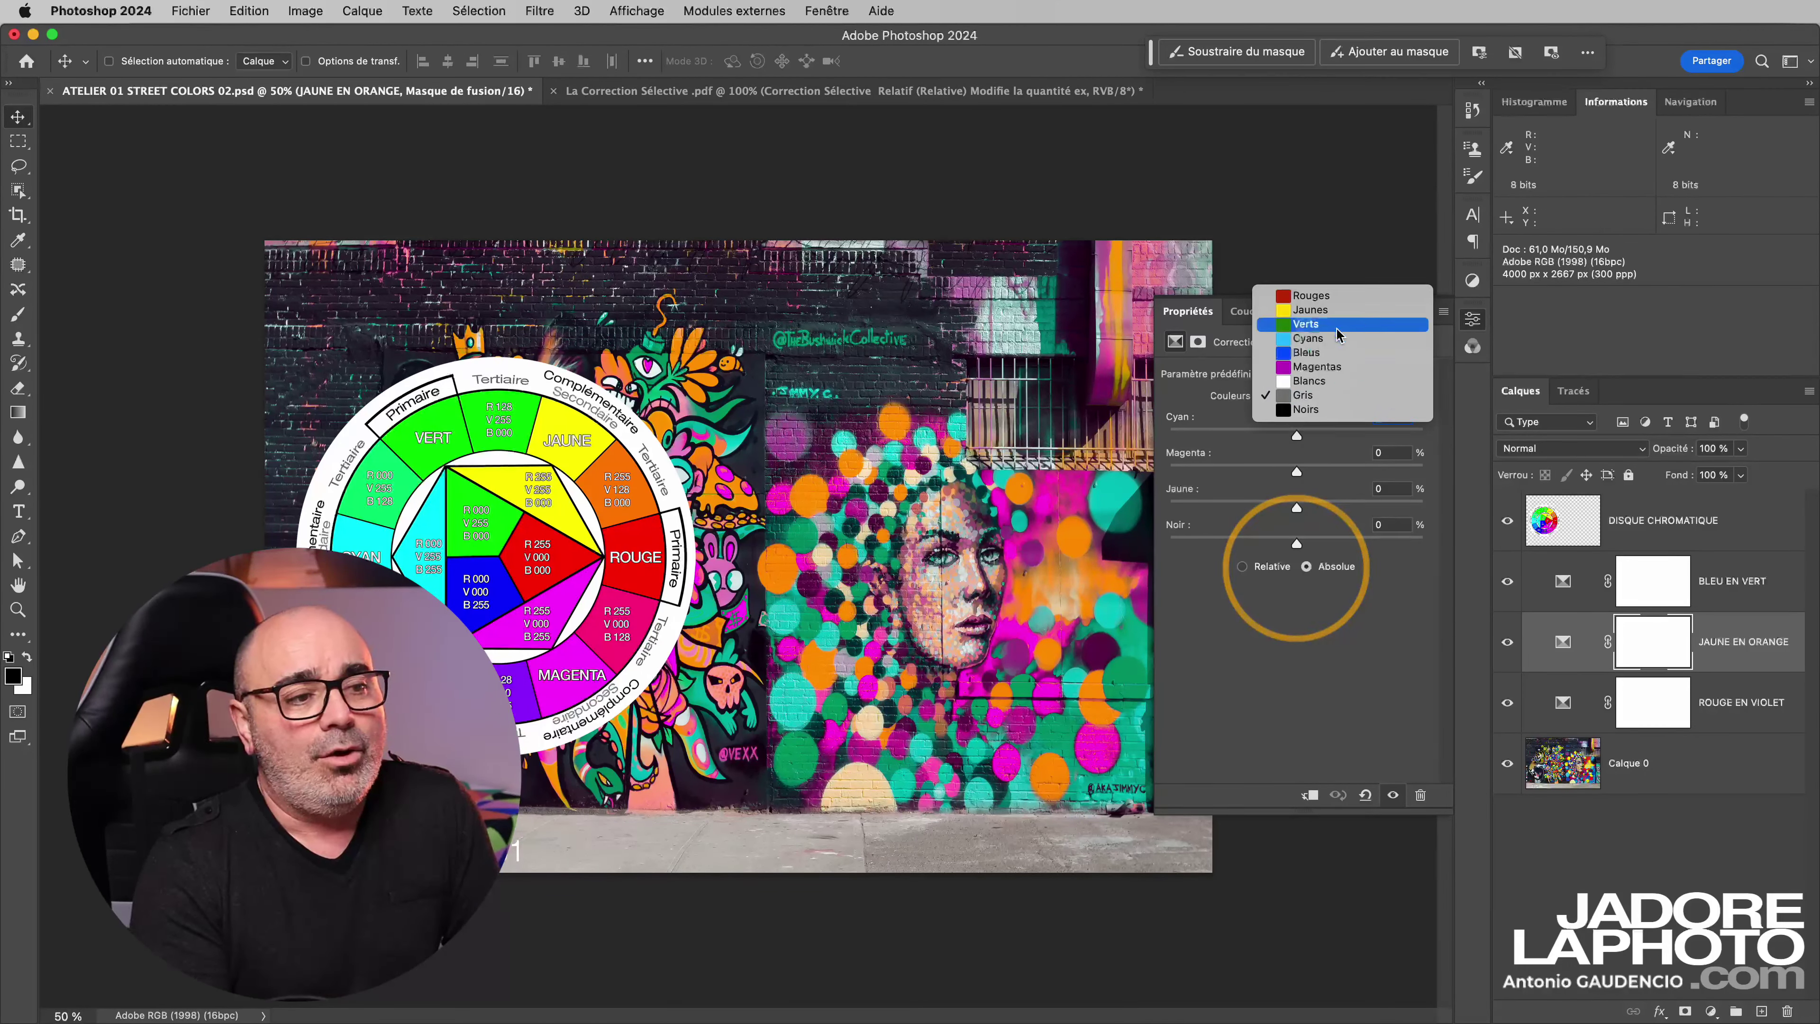
pyautogui.click(1336, 297)
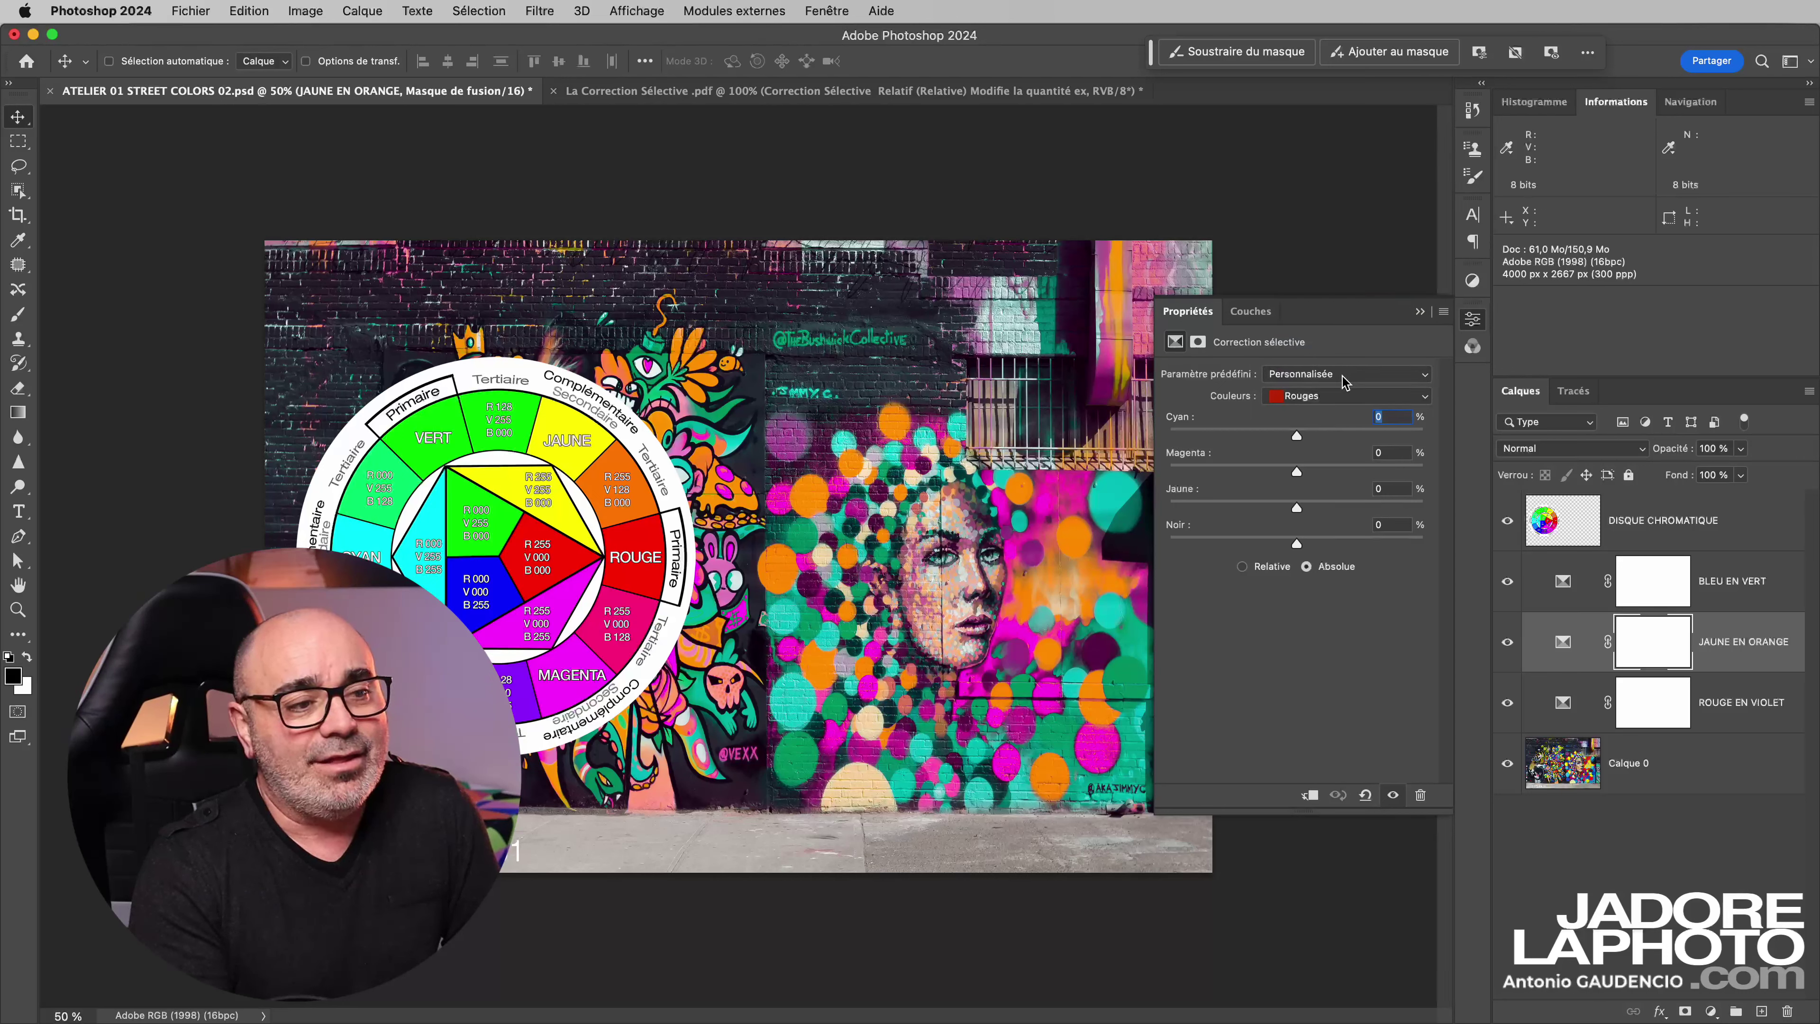
pyautogui.click(1343, 396)
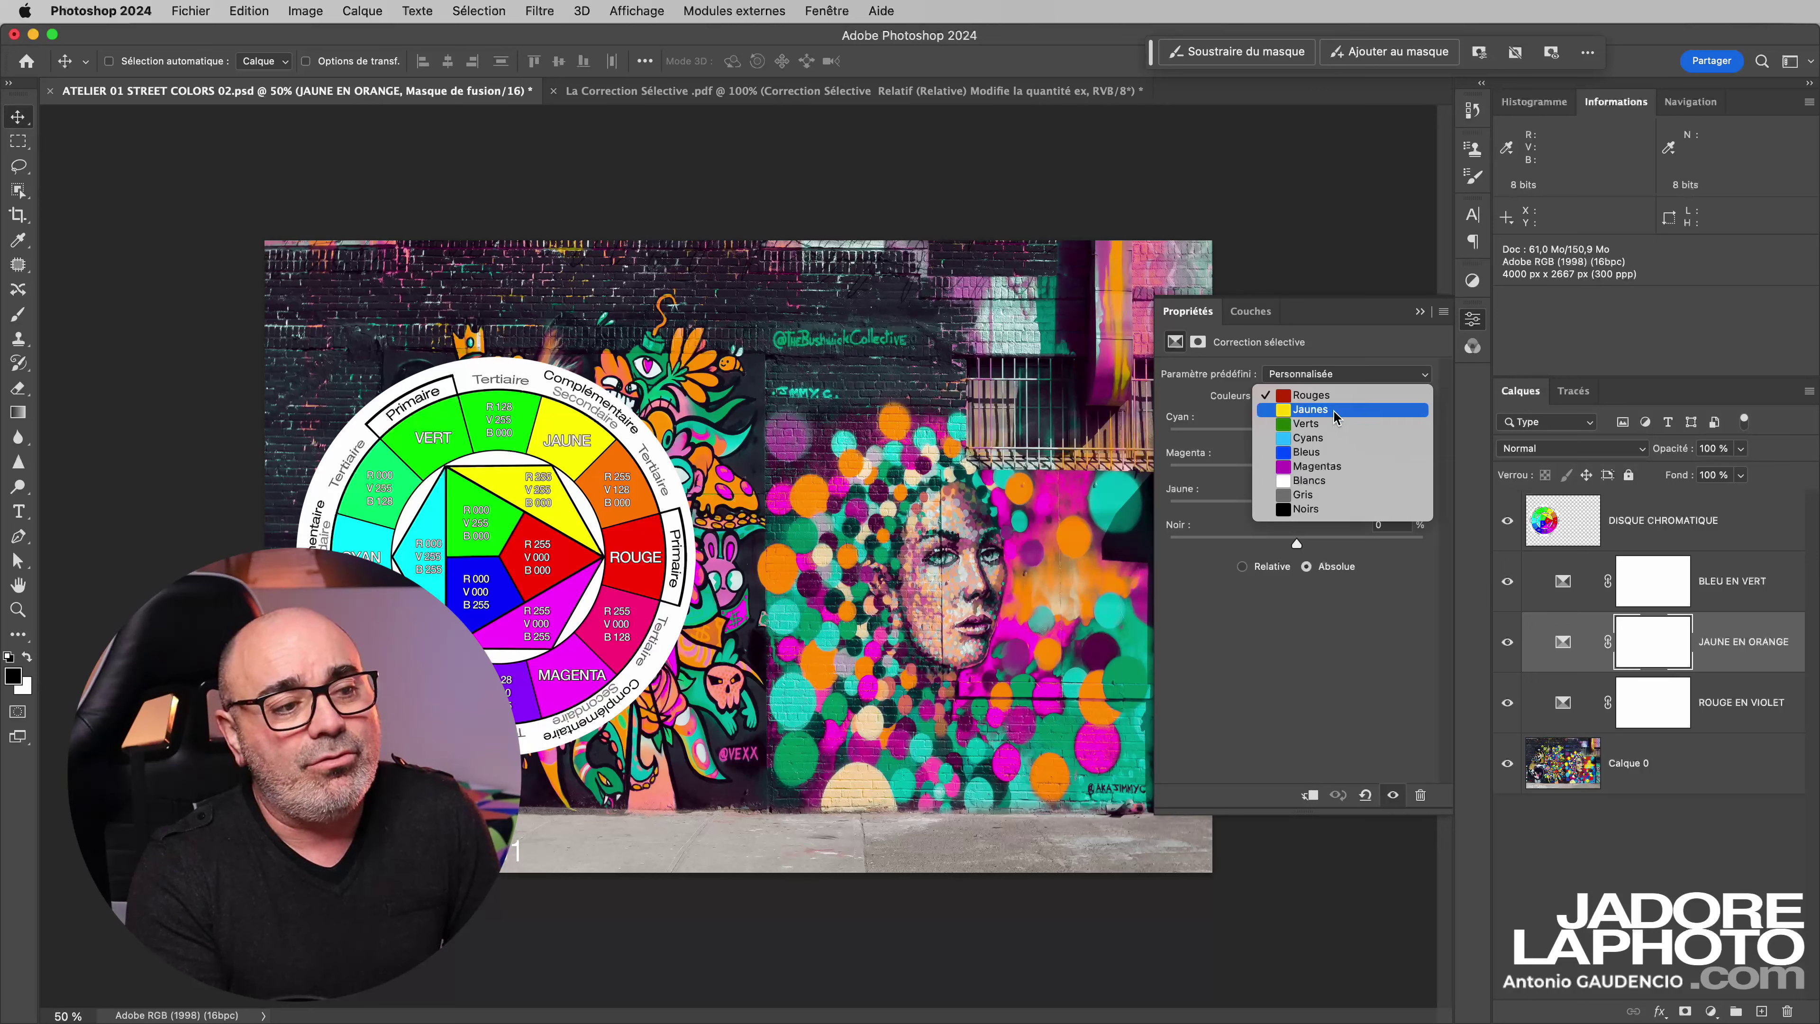
pyautogui.click(1333, 410)
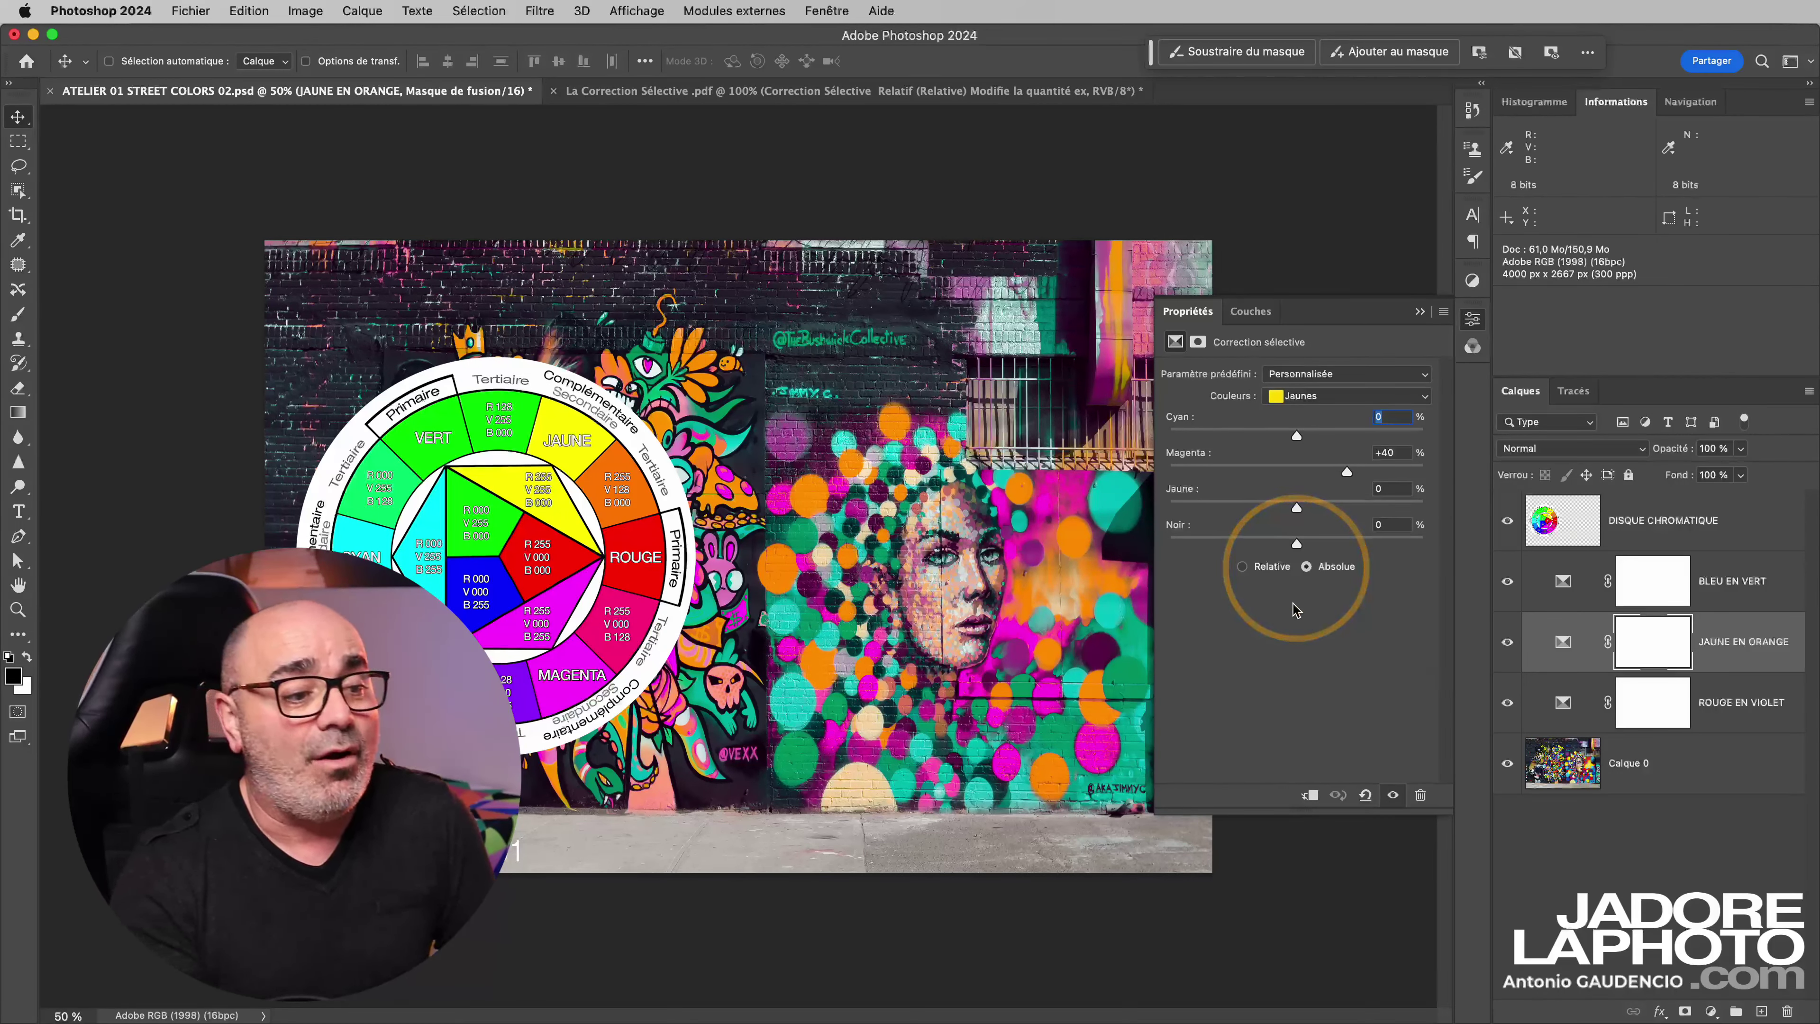
pyautogui.click(1241, 567)
pyautogui.click(1308, 567)
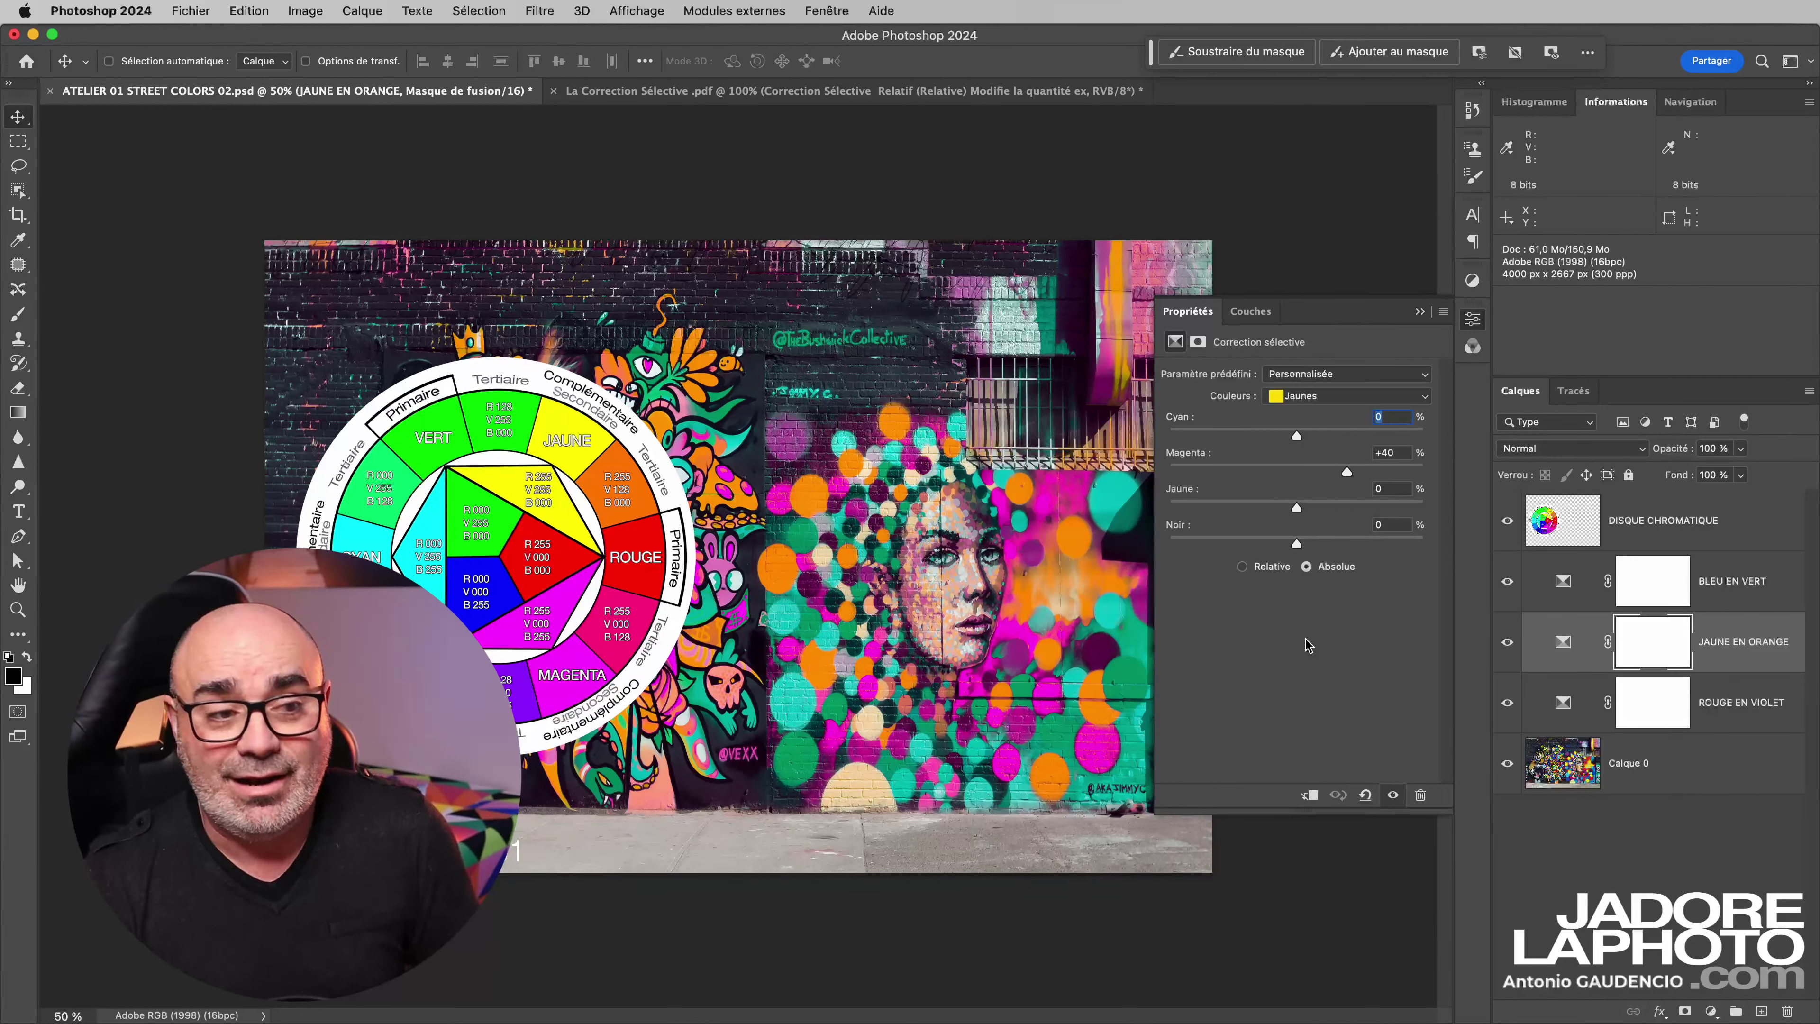
# Step: Keep the yellows' Magenta at 40 and mark yellow-to-orange on the colour wheel
pyautogui.click(1563, 643)
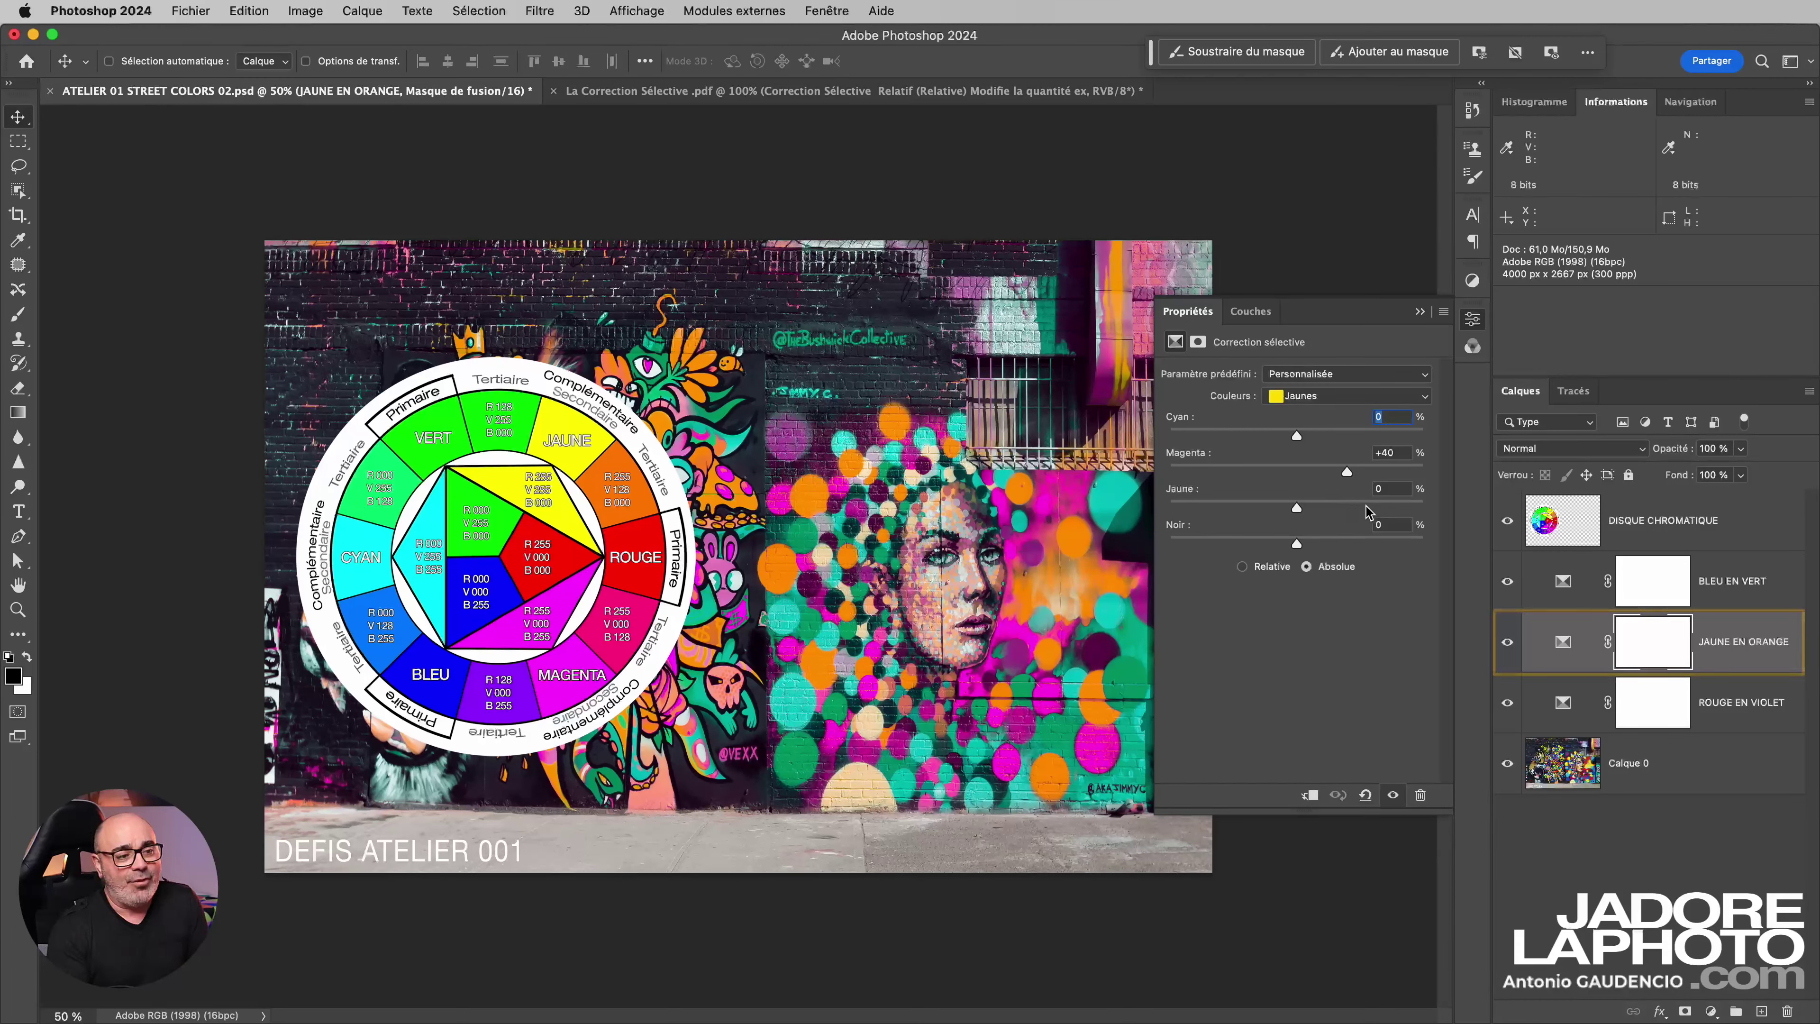
pyautogui.moveTo(1348, 471); pyautogui.dragTo(1355, 473)
pyautogui.write('40')
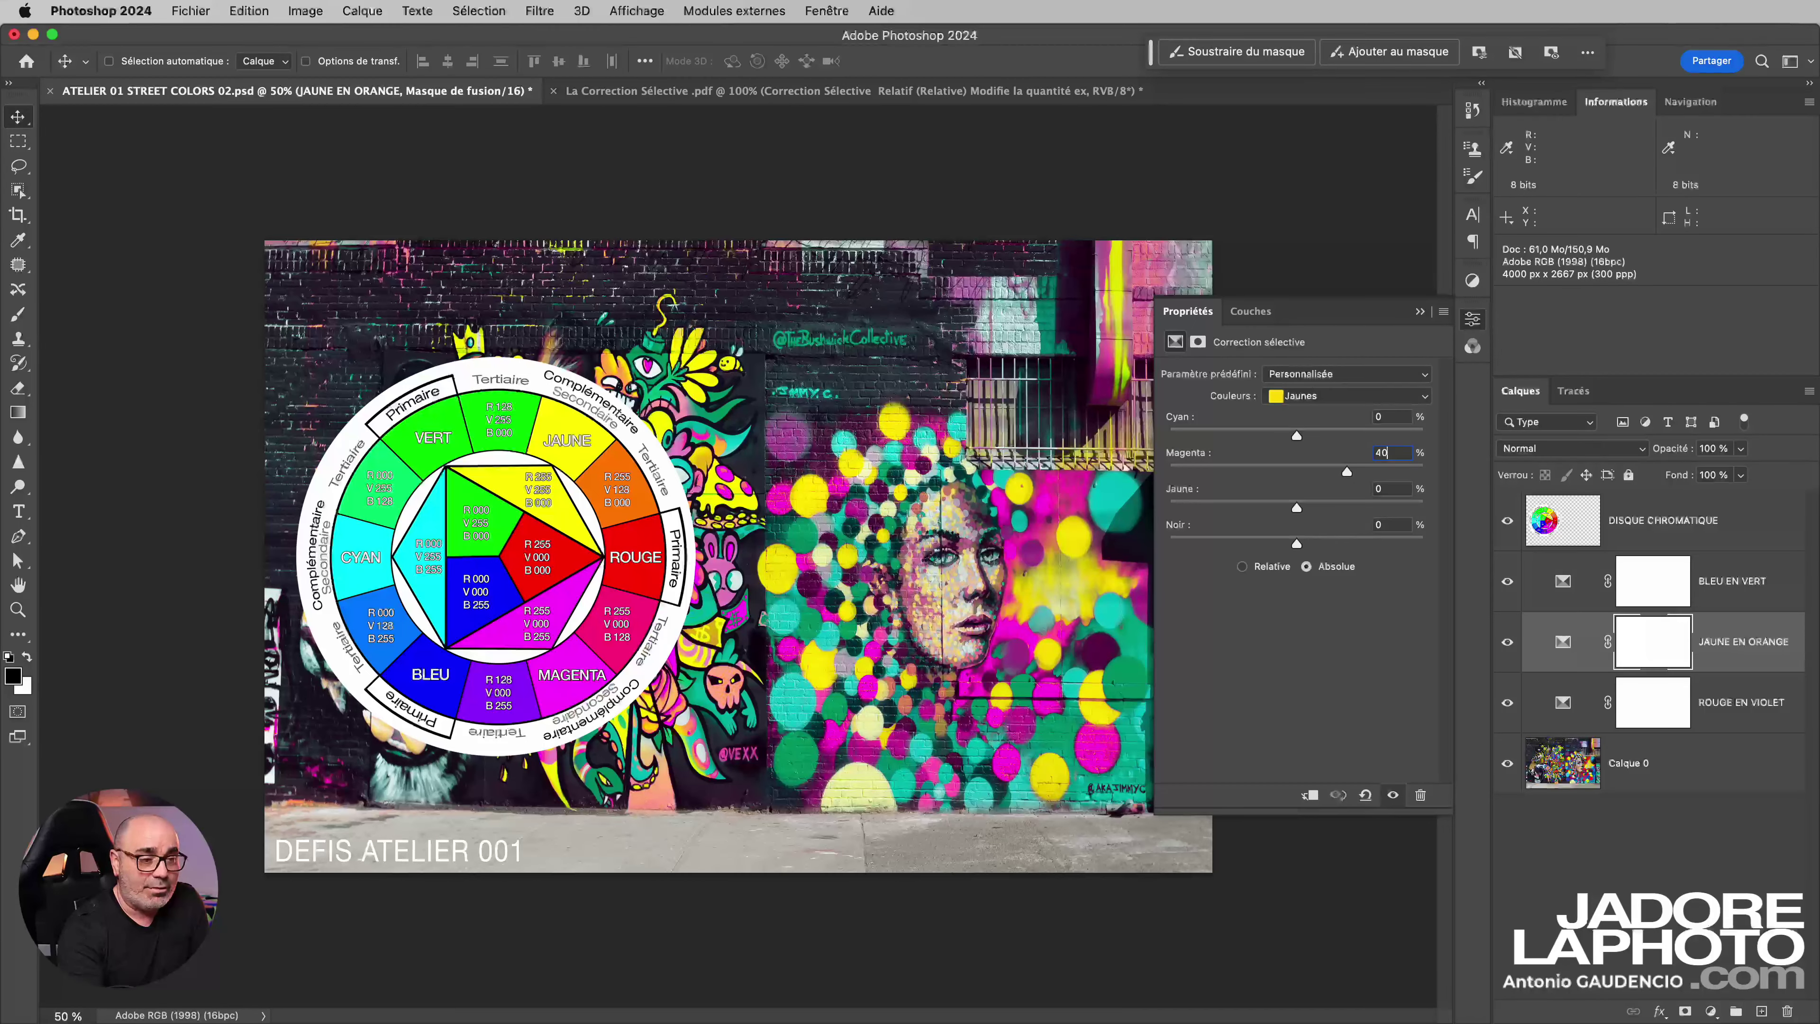
pyautogui.moveTo(566, 410); pyautogui.dragTo(562, 471)
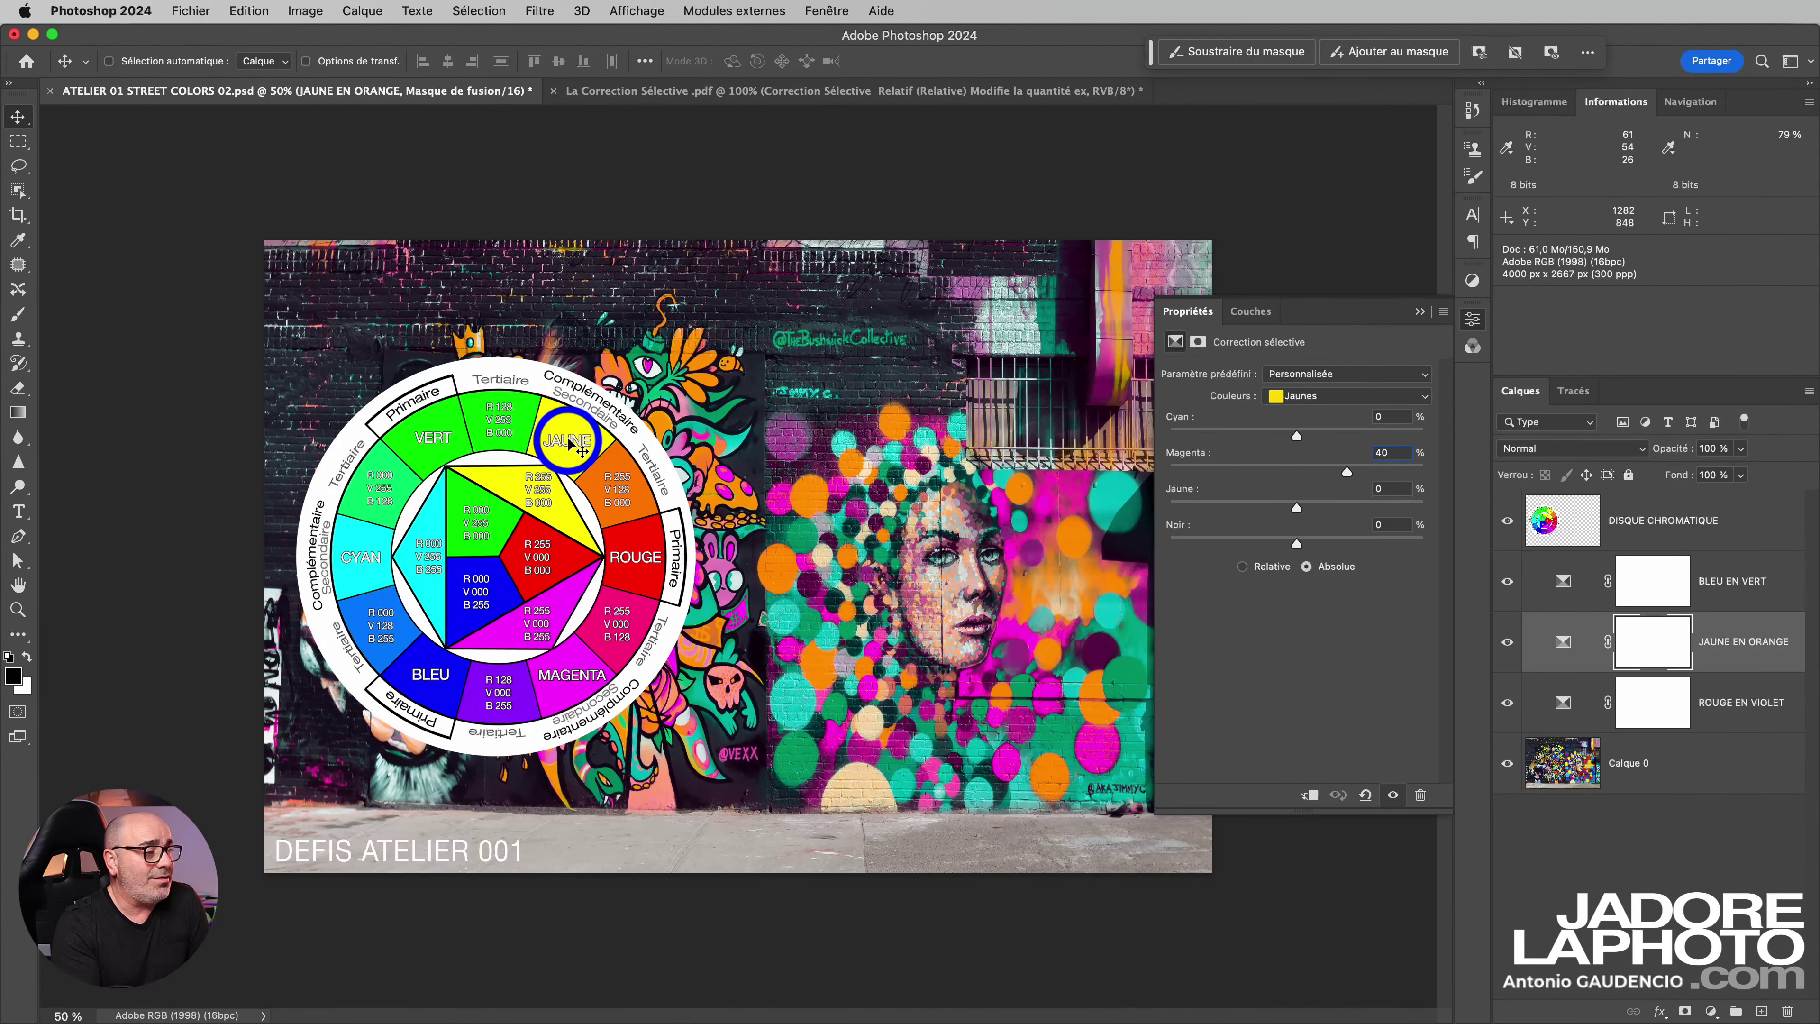
pyautogui.moveTo(597, 467); pyautogui.dragTo(628, 499)
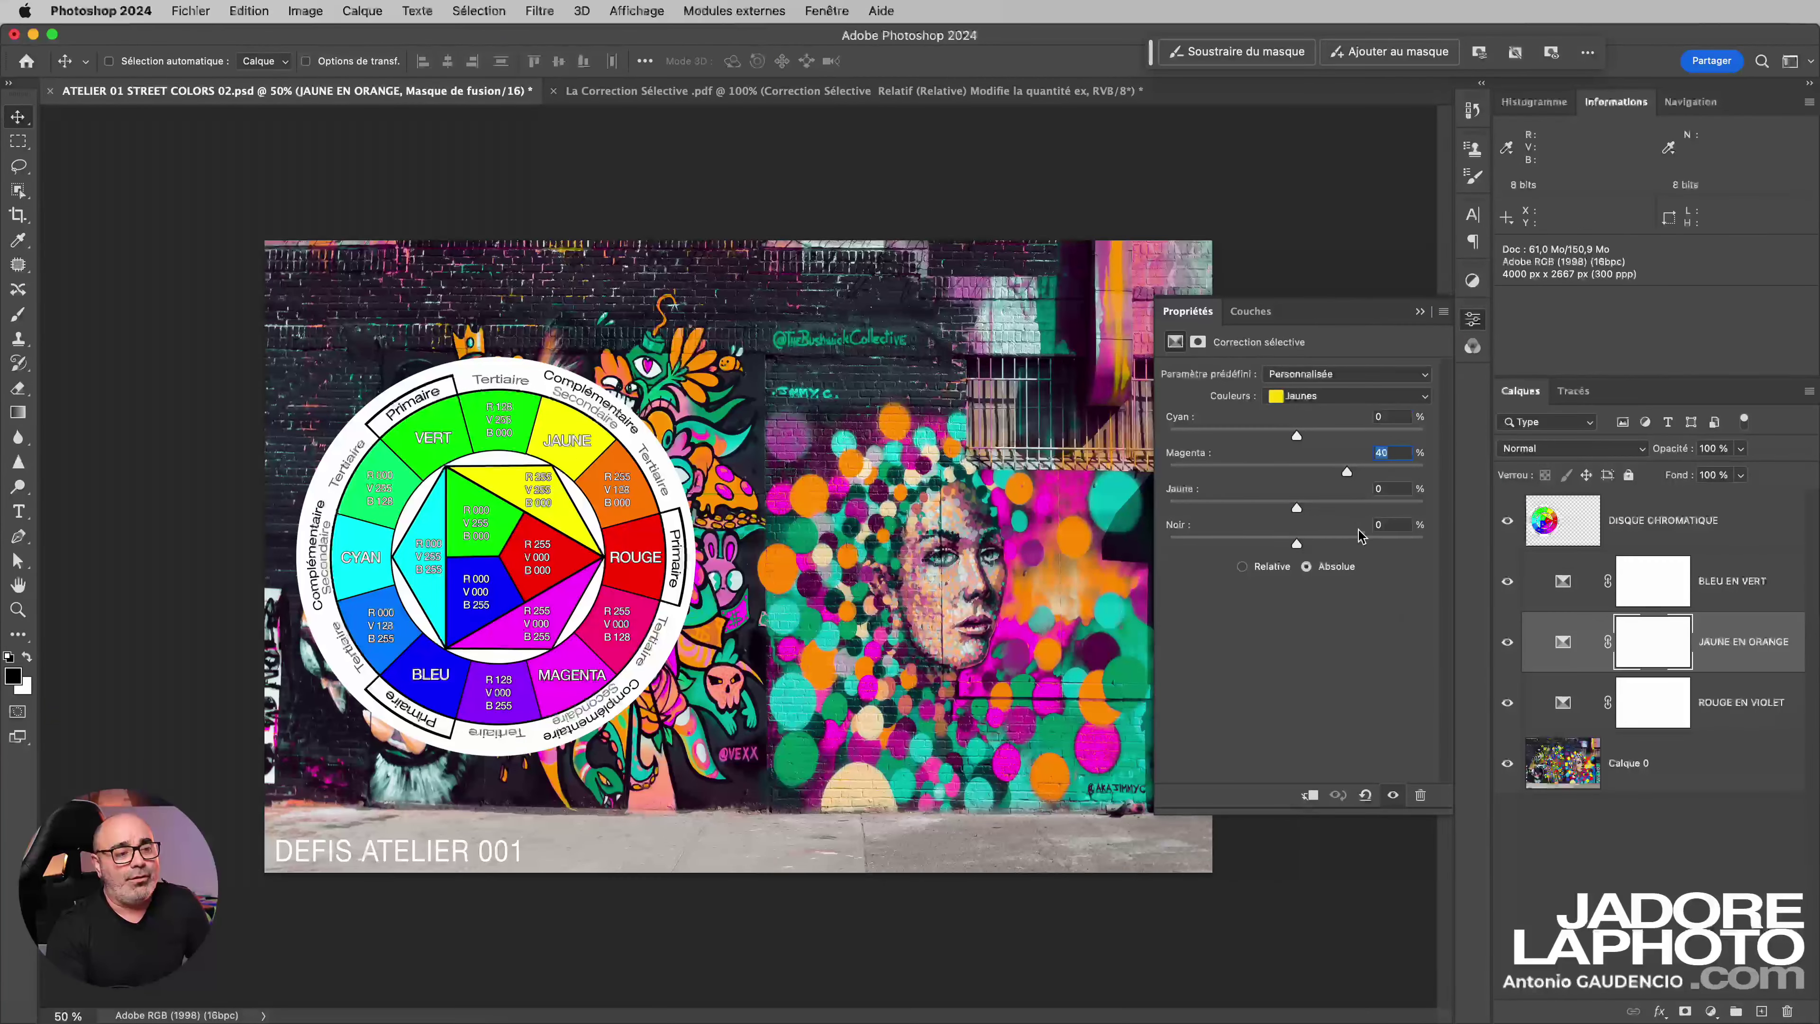
# Step: Compare Relative versus Absolute on the yellows, then use Relative with Magenta raised to +67
pyautogui.click(1393, 796)
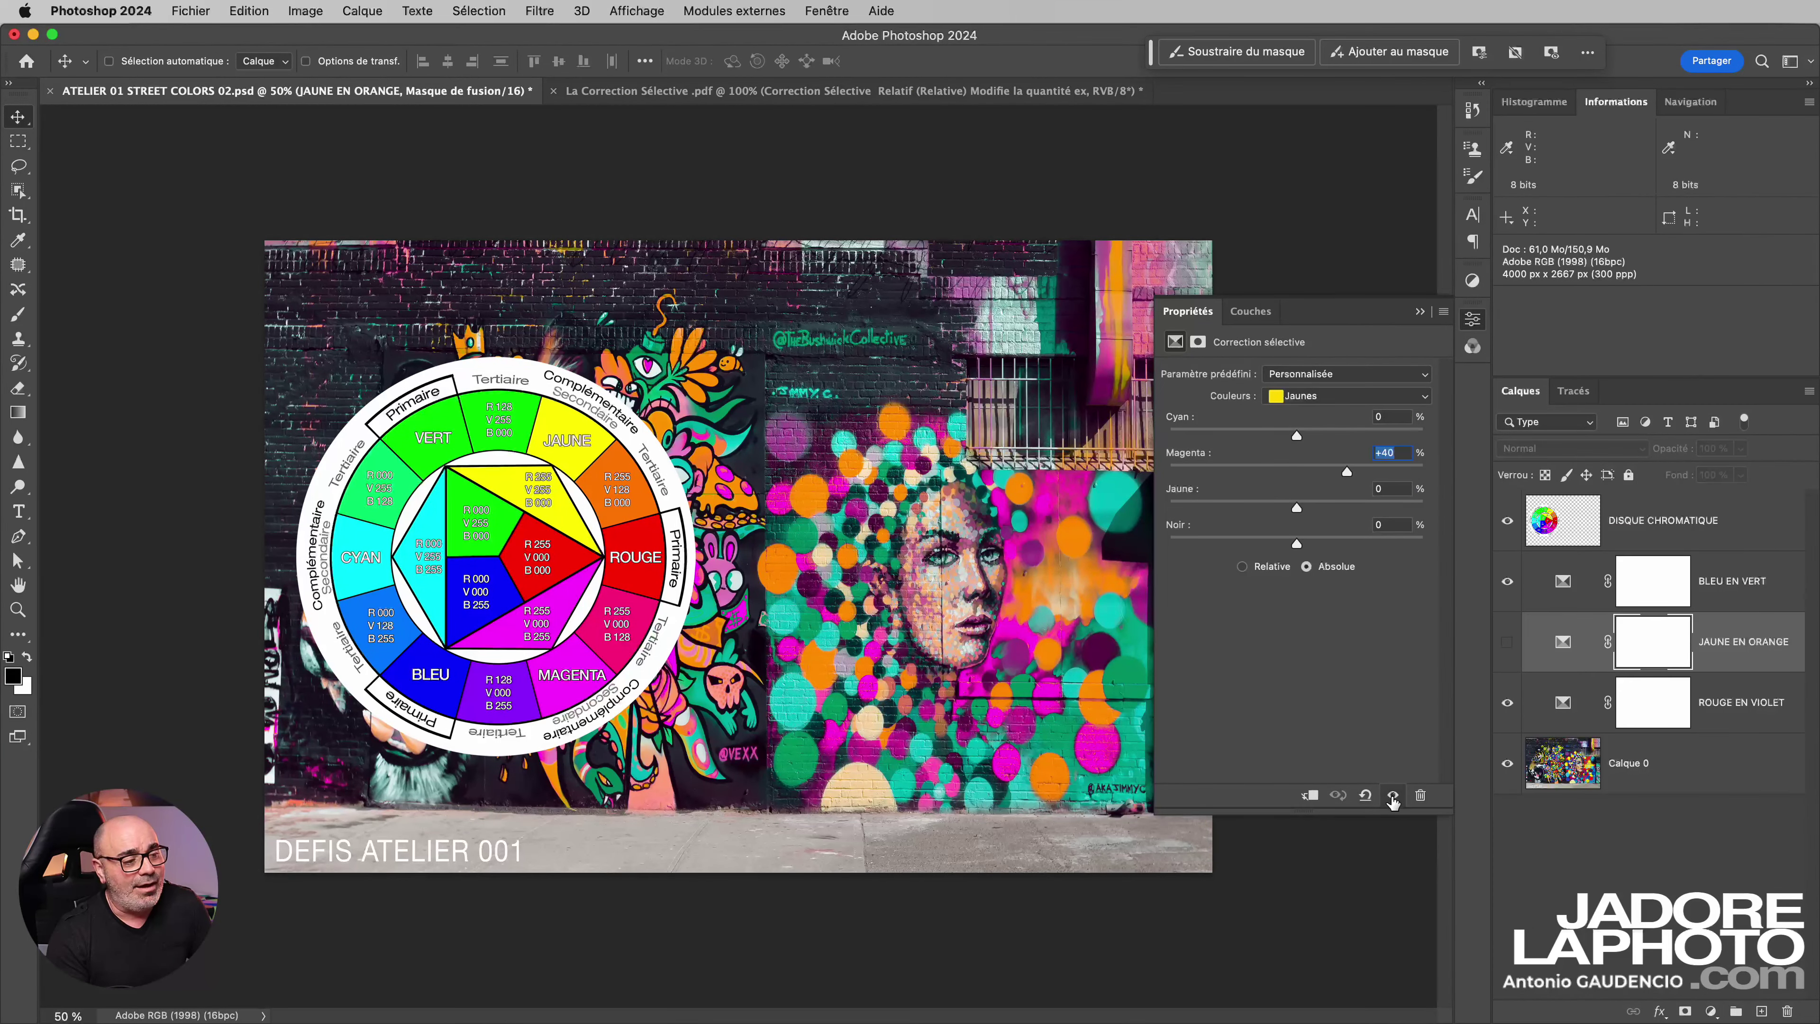
pyautogui.click(1393, 796)
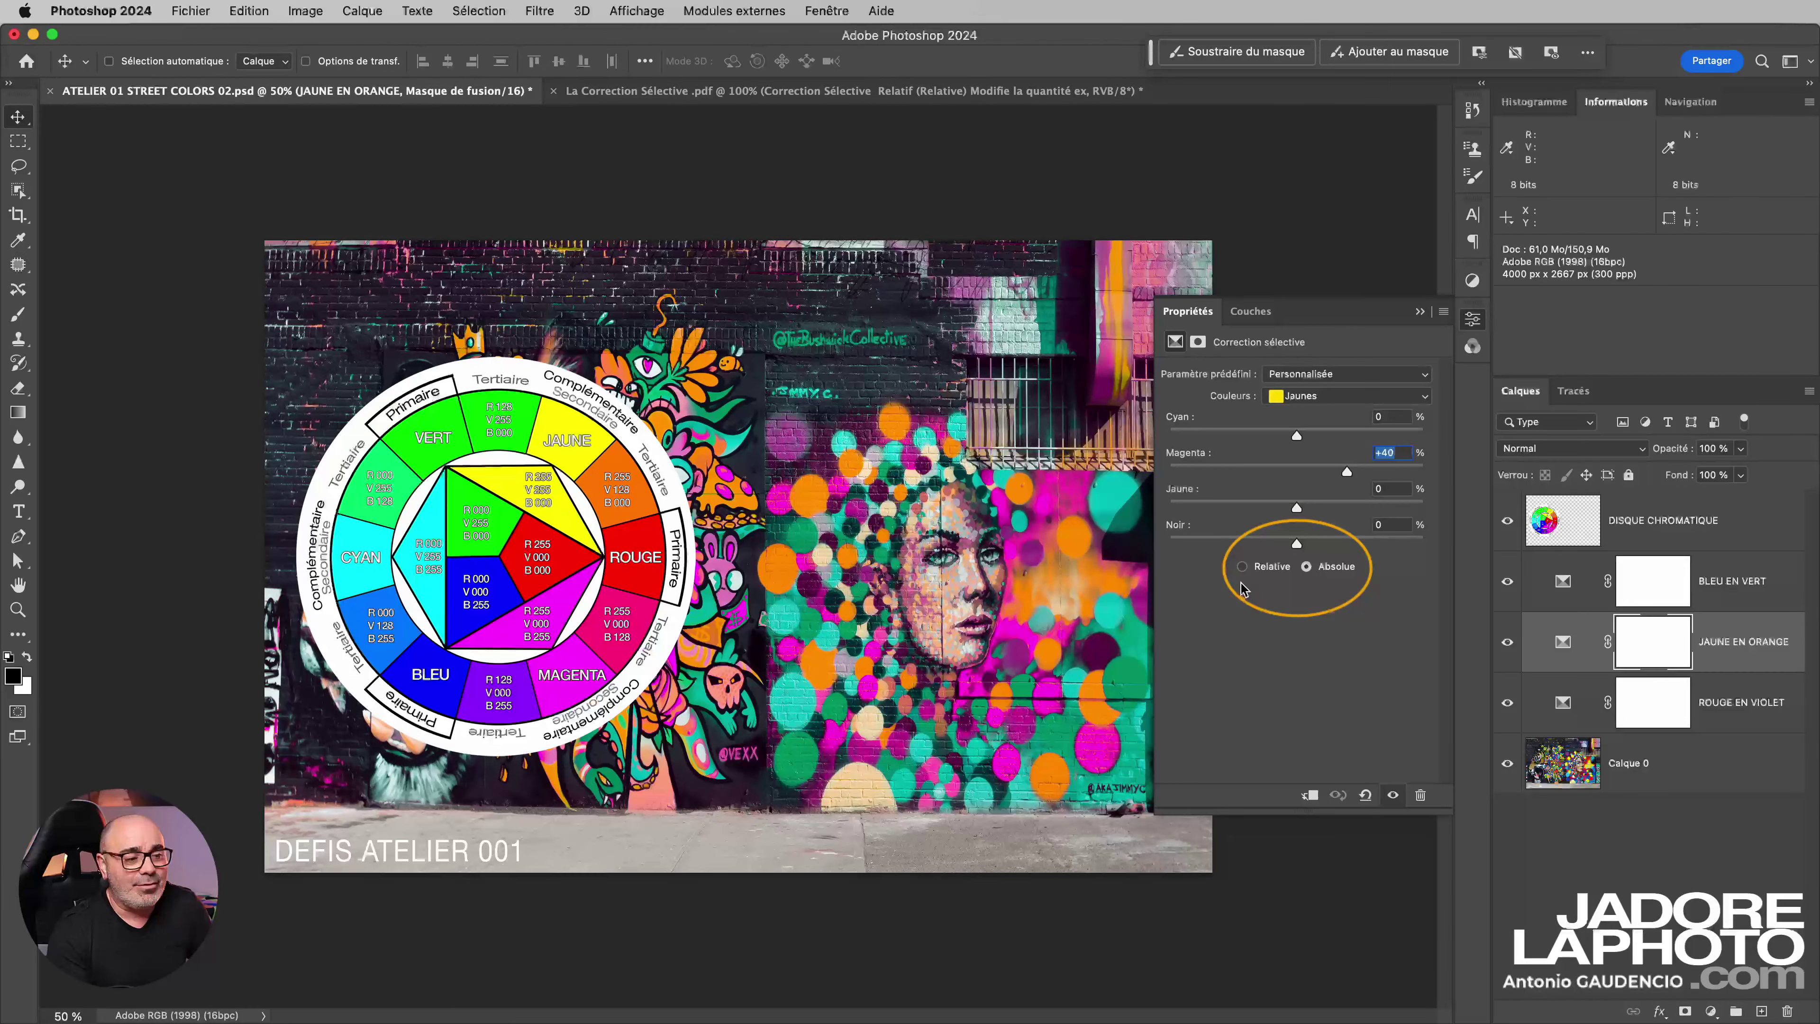
pyautogui.click(1243, 567)
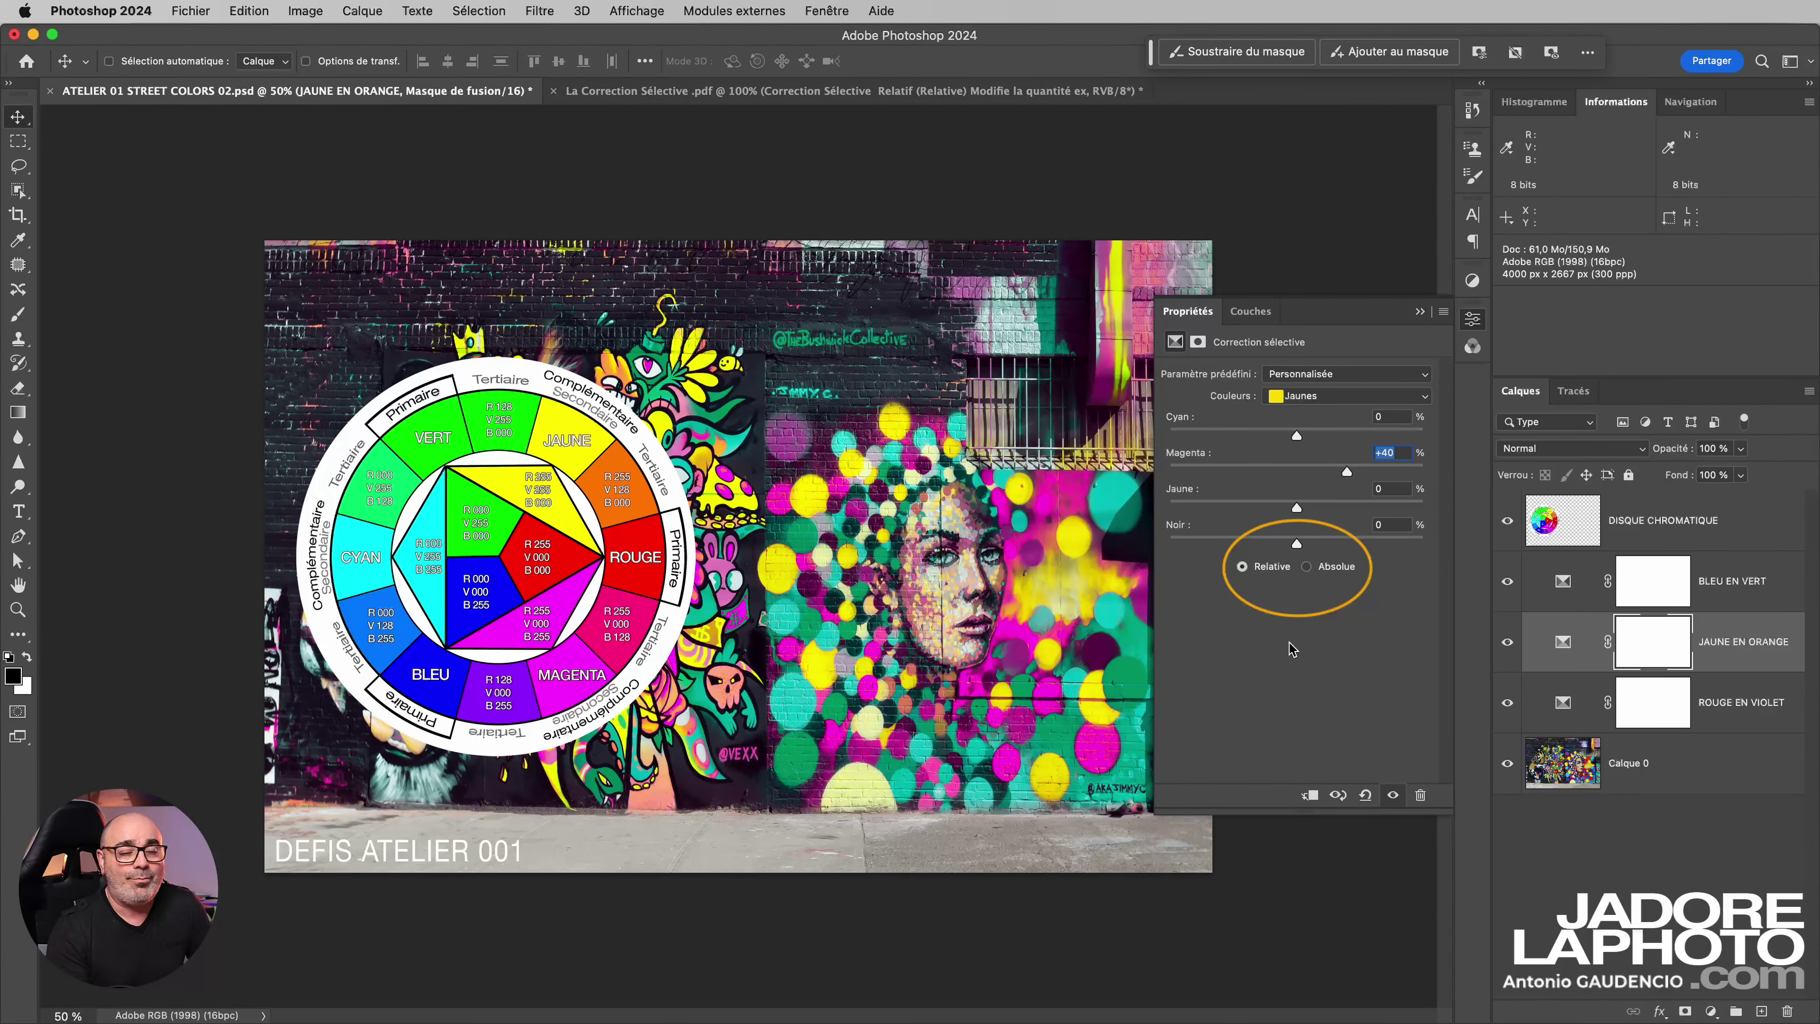
pyautogui.click(1306, 567)
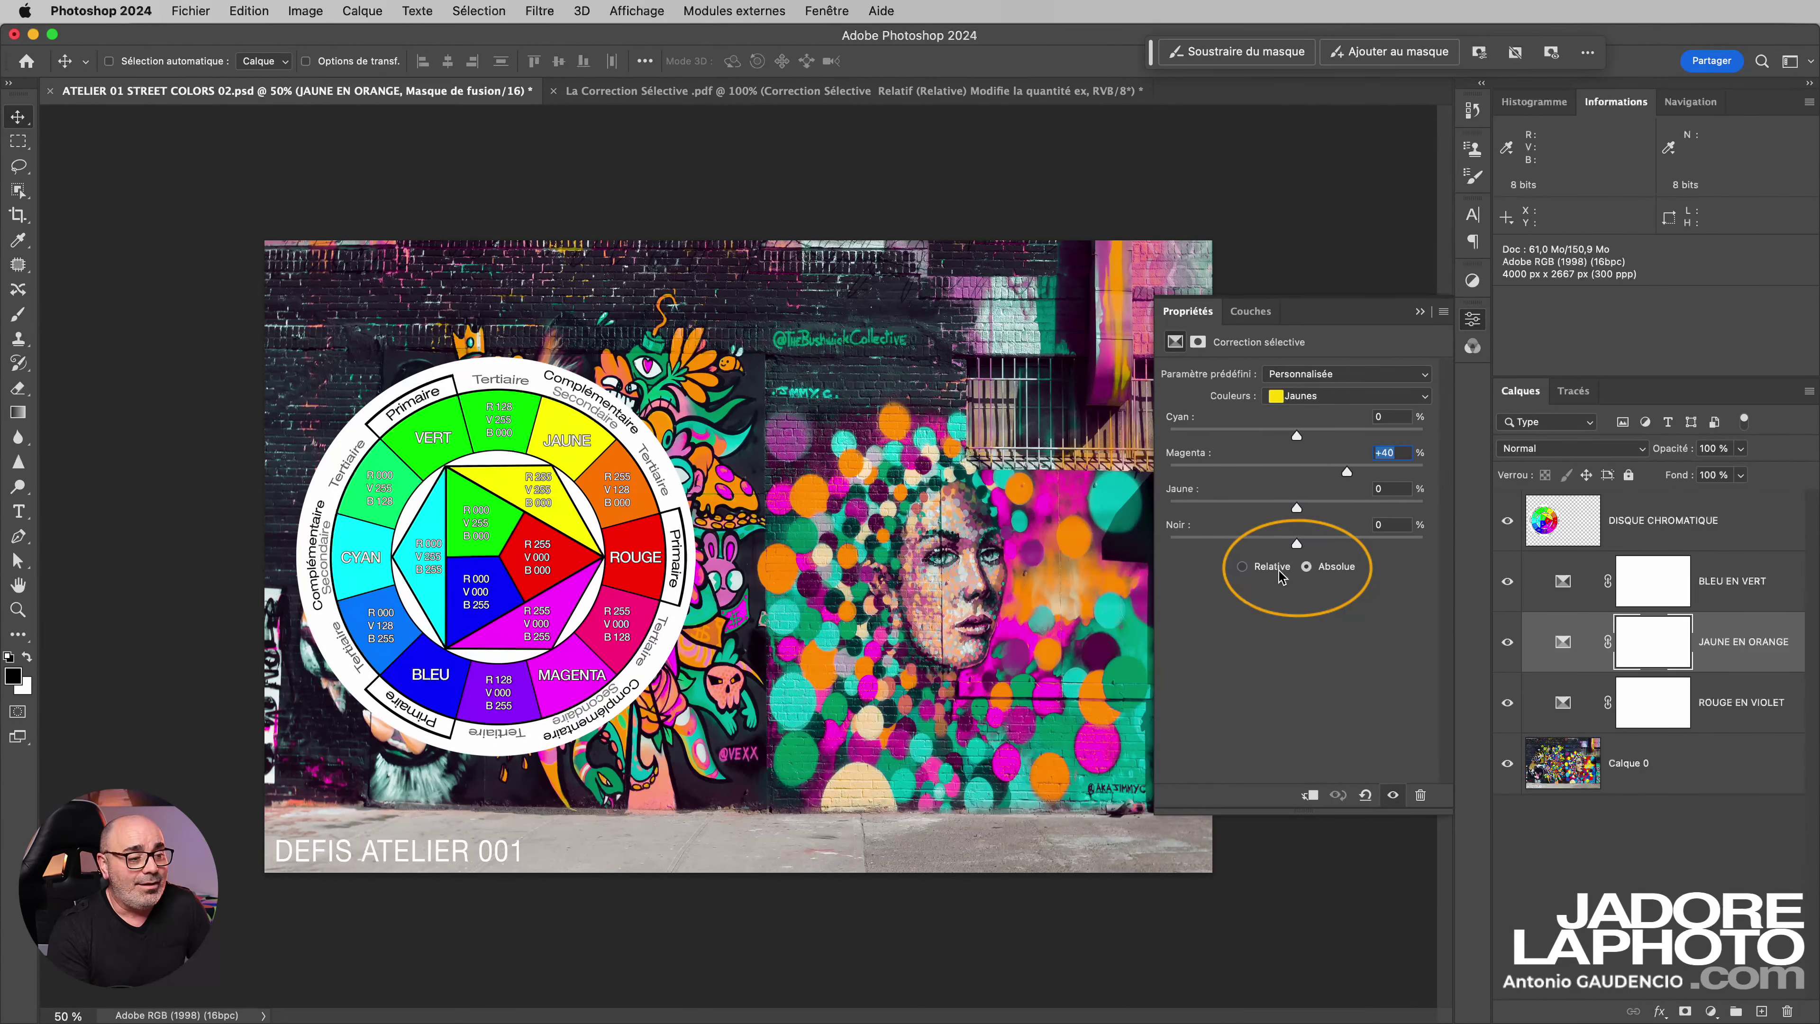
pyautogui.click(1243, 567)
pyautogui.click(1307, 567)
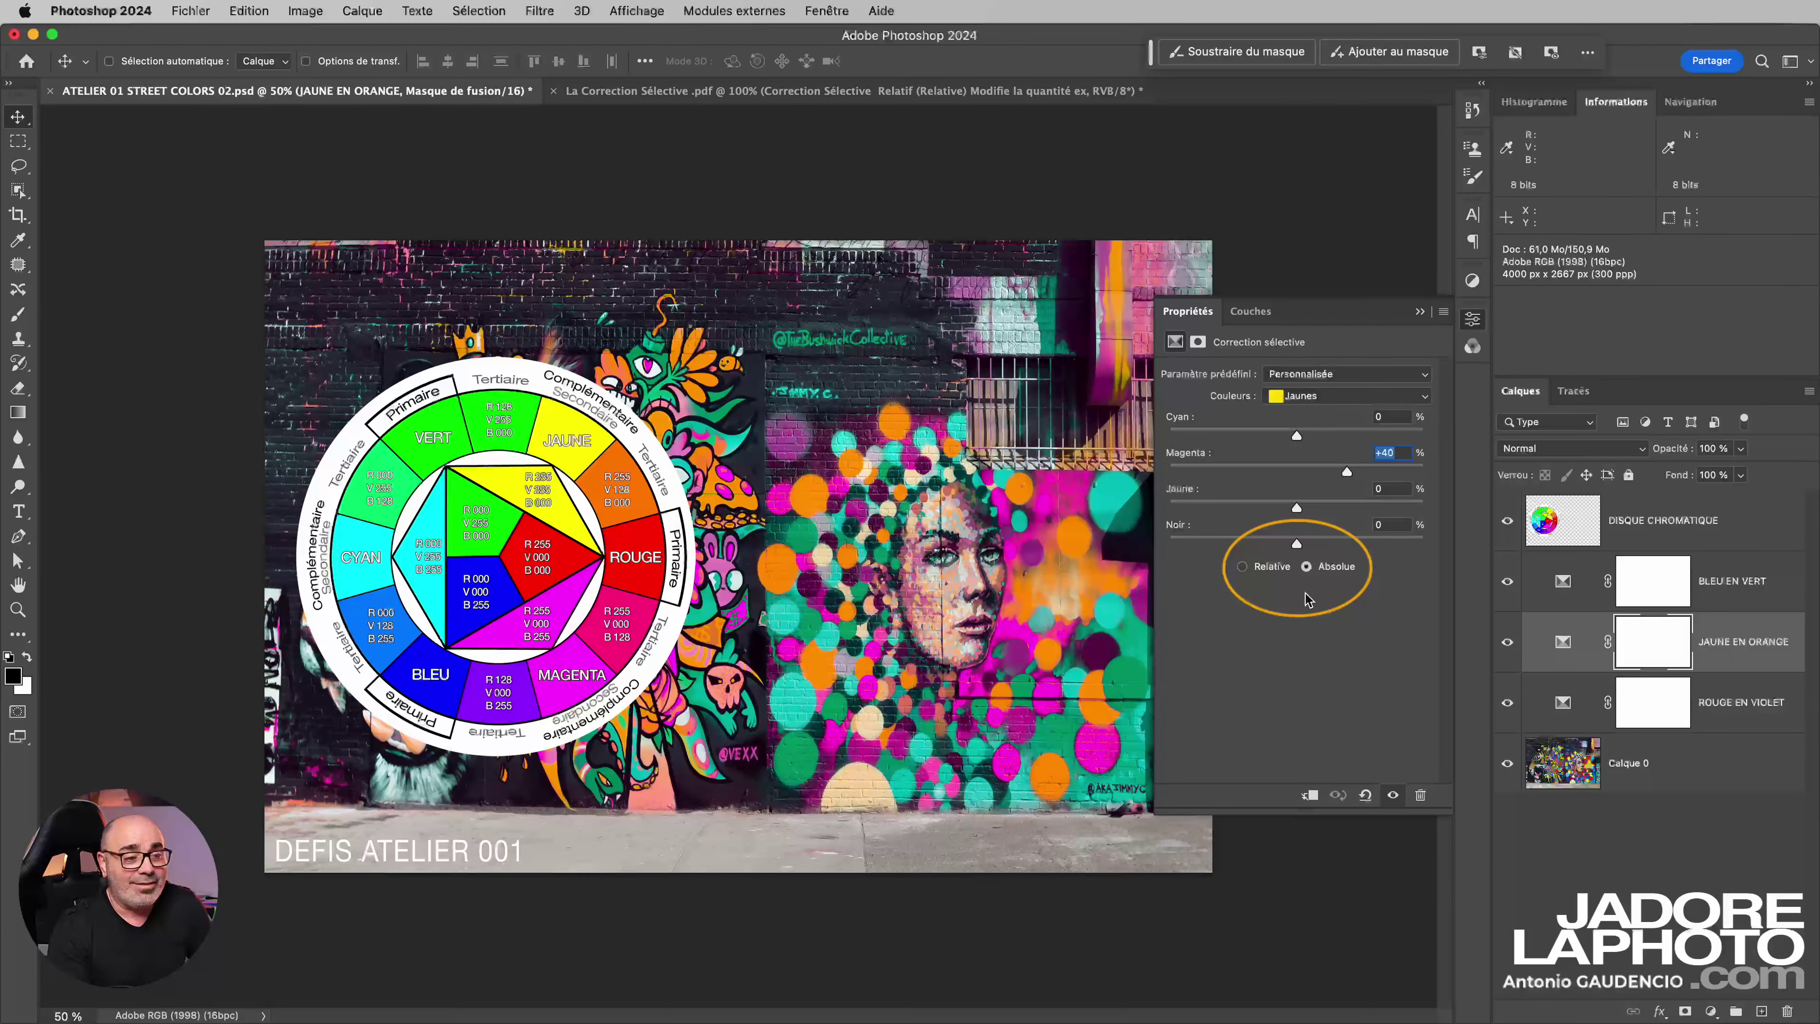
pyautogui.click(1242, 567)
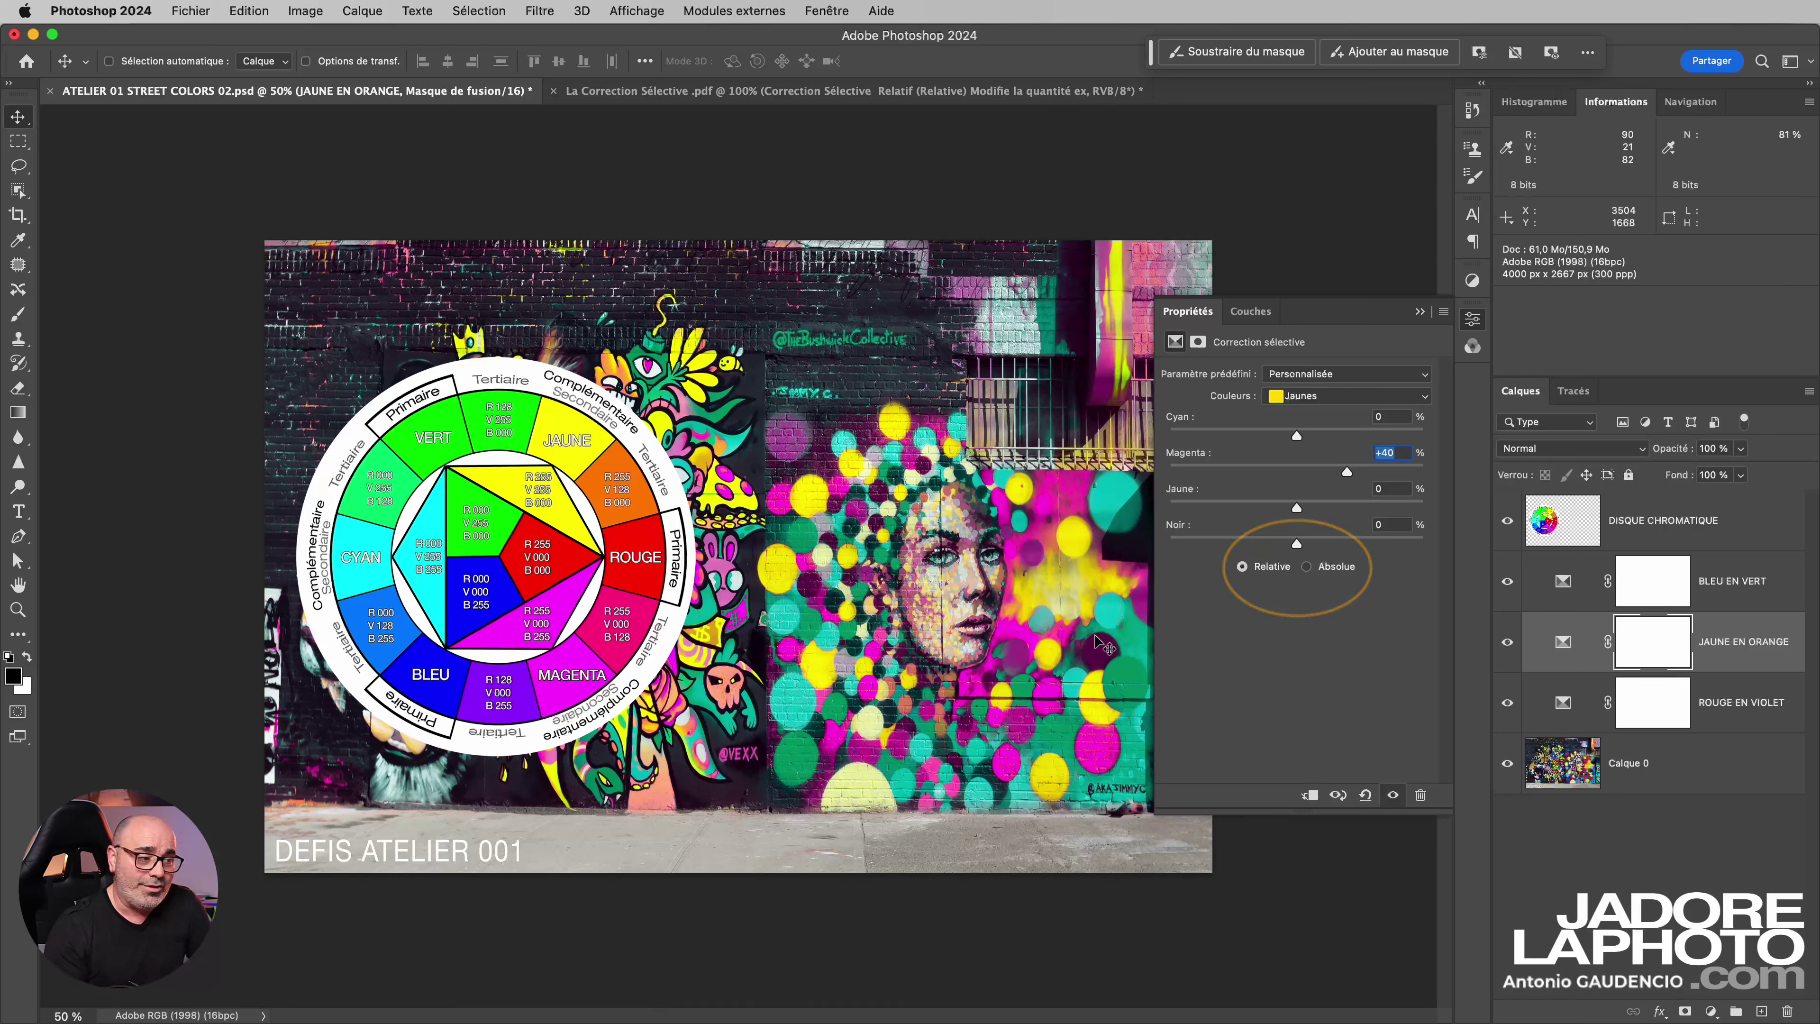
pyautogui.click(1307, 567)
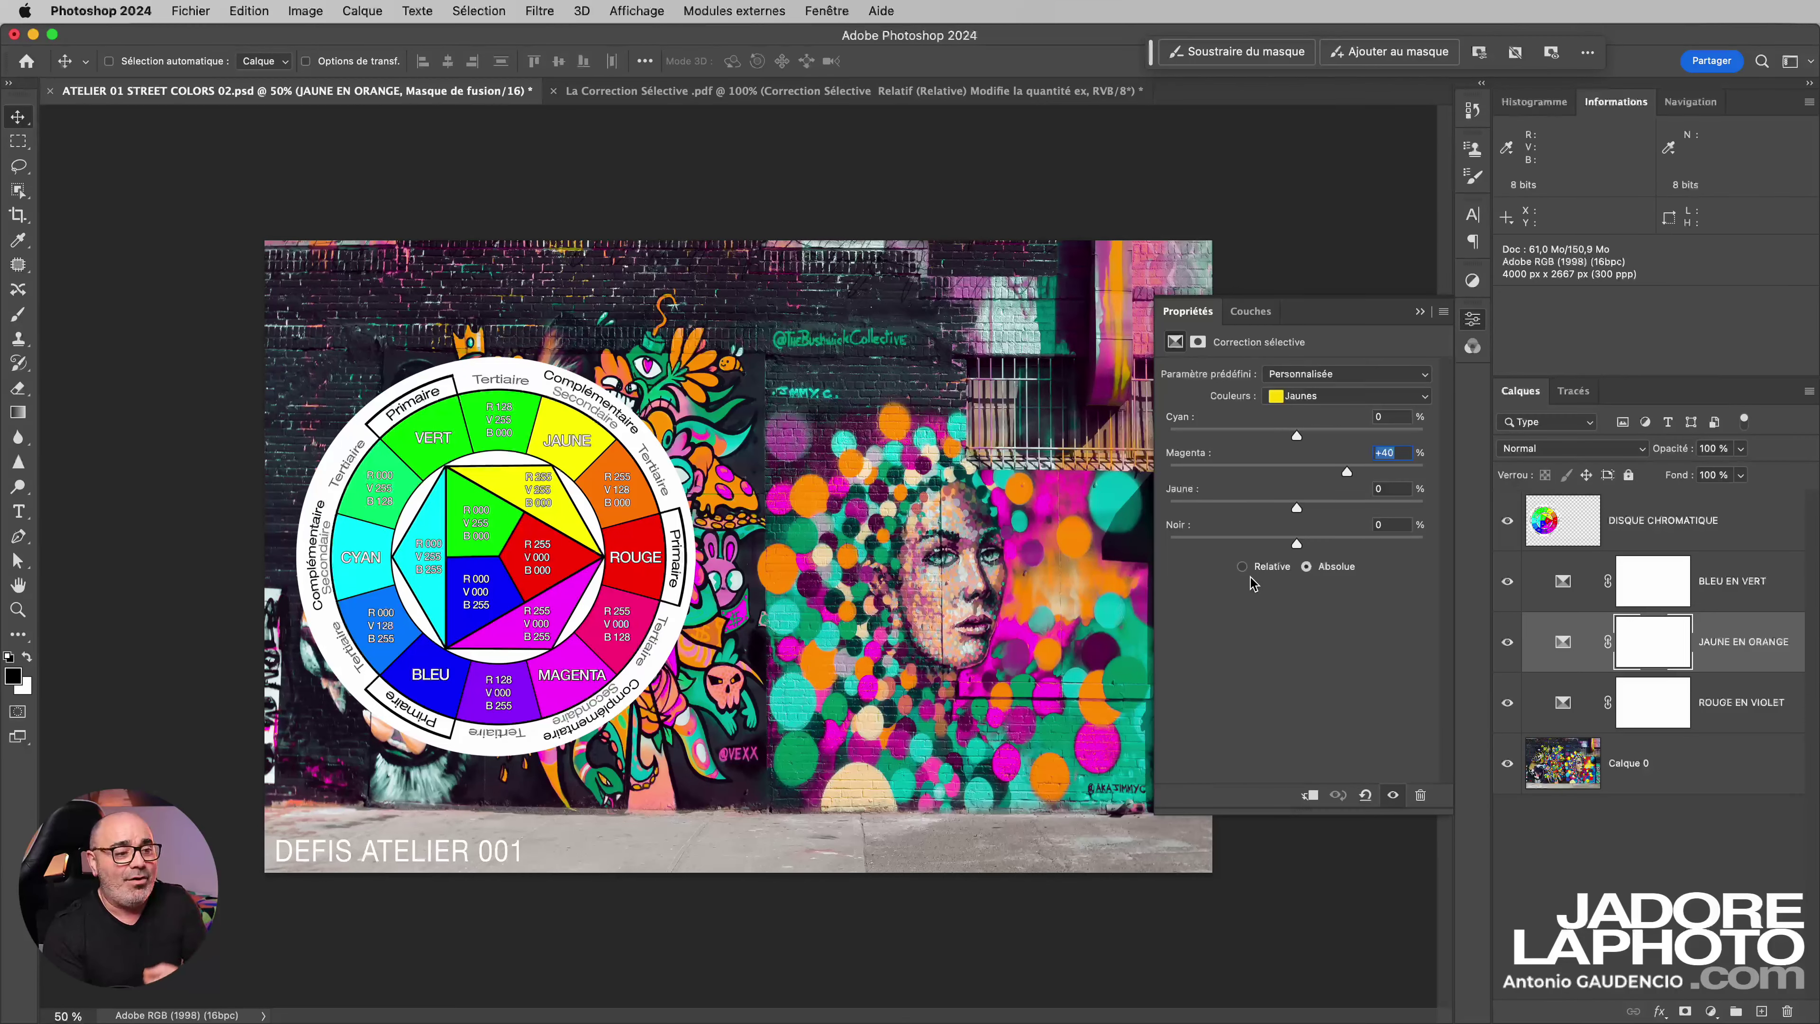
pyautogui.click(1242, 567)
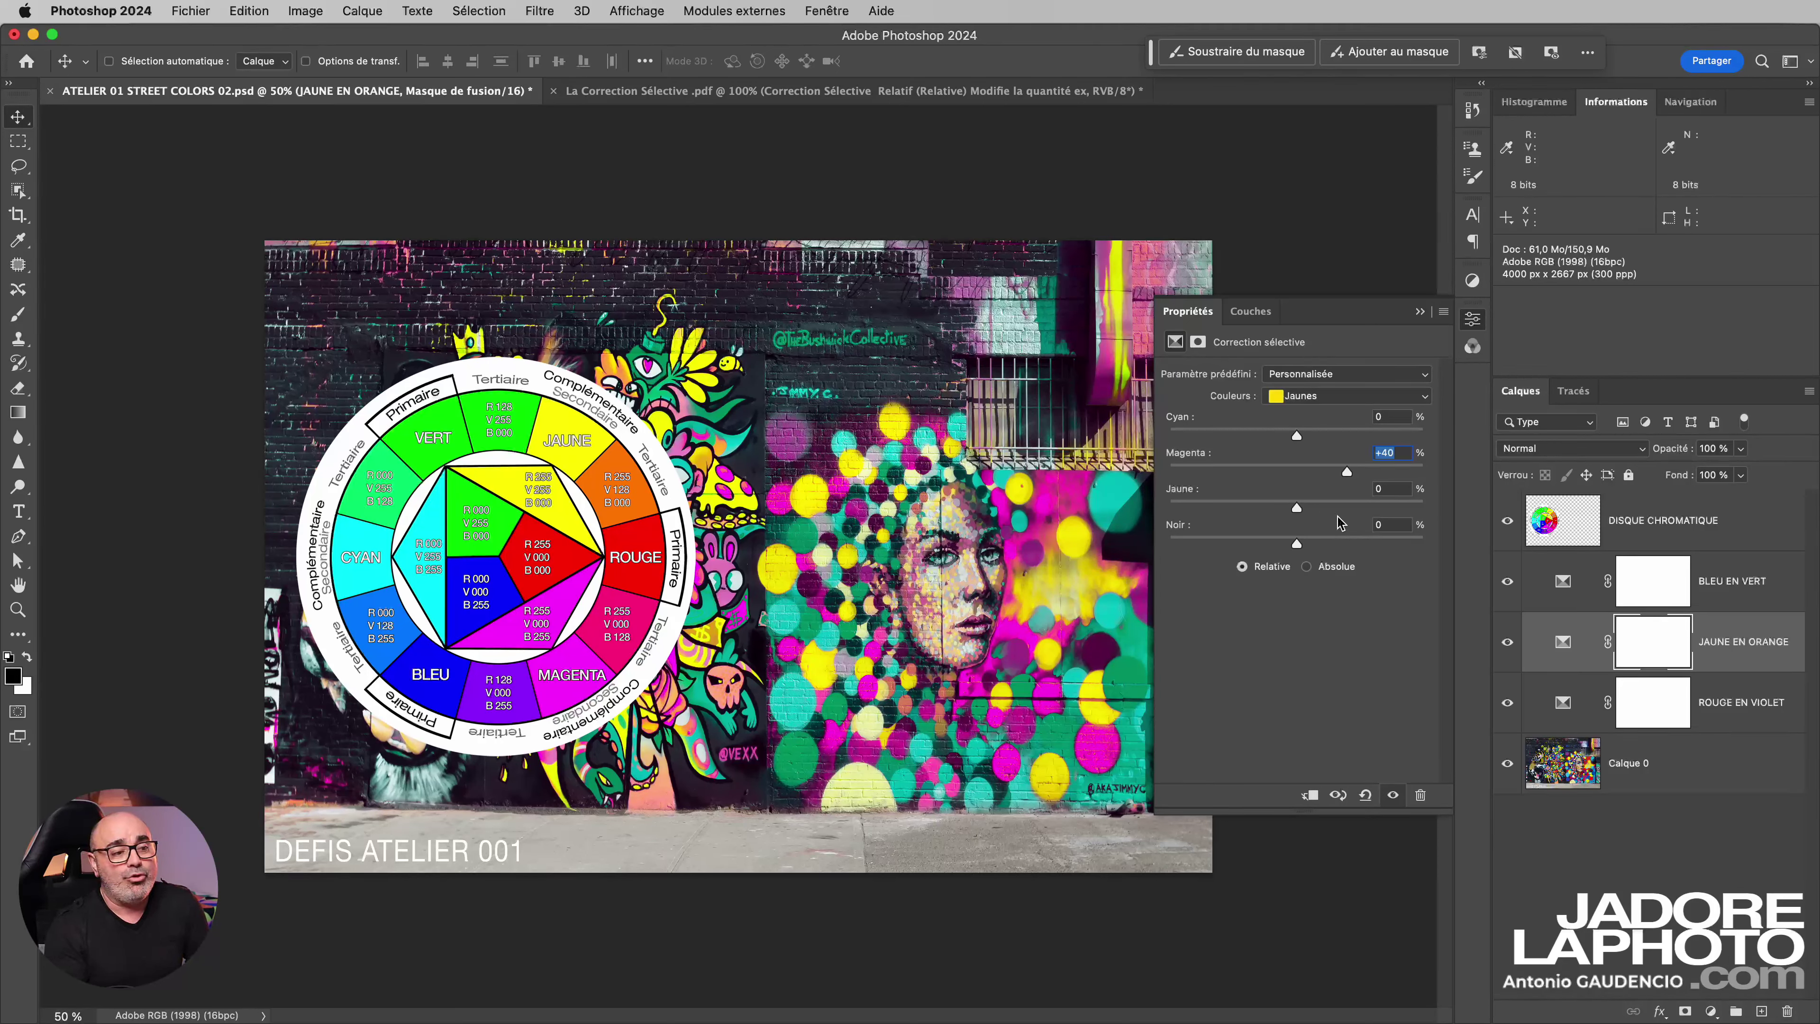
pyautogui.moveTo(1348, 472)
pyautogui.mouseDown()
pyautogui.moveTo(1403, 474)
pyautogui.moveTo(1347, 479)
pyautogui.moveTo(1381, 473)
pyautogui.mouseUp()
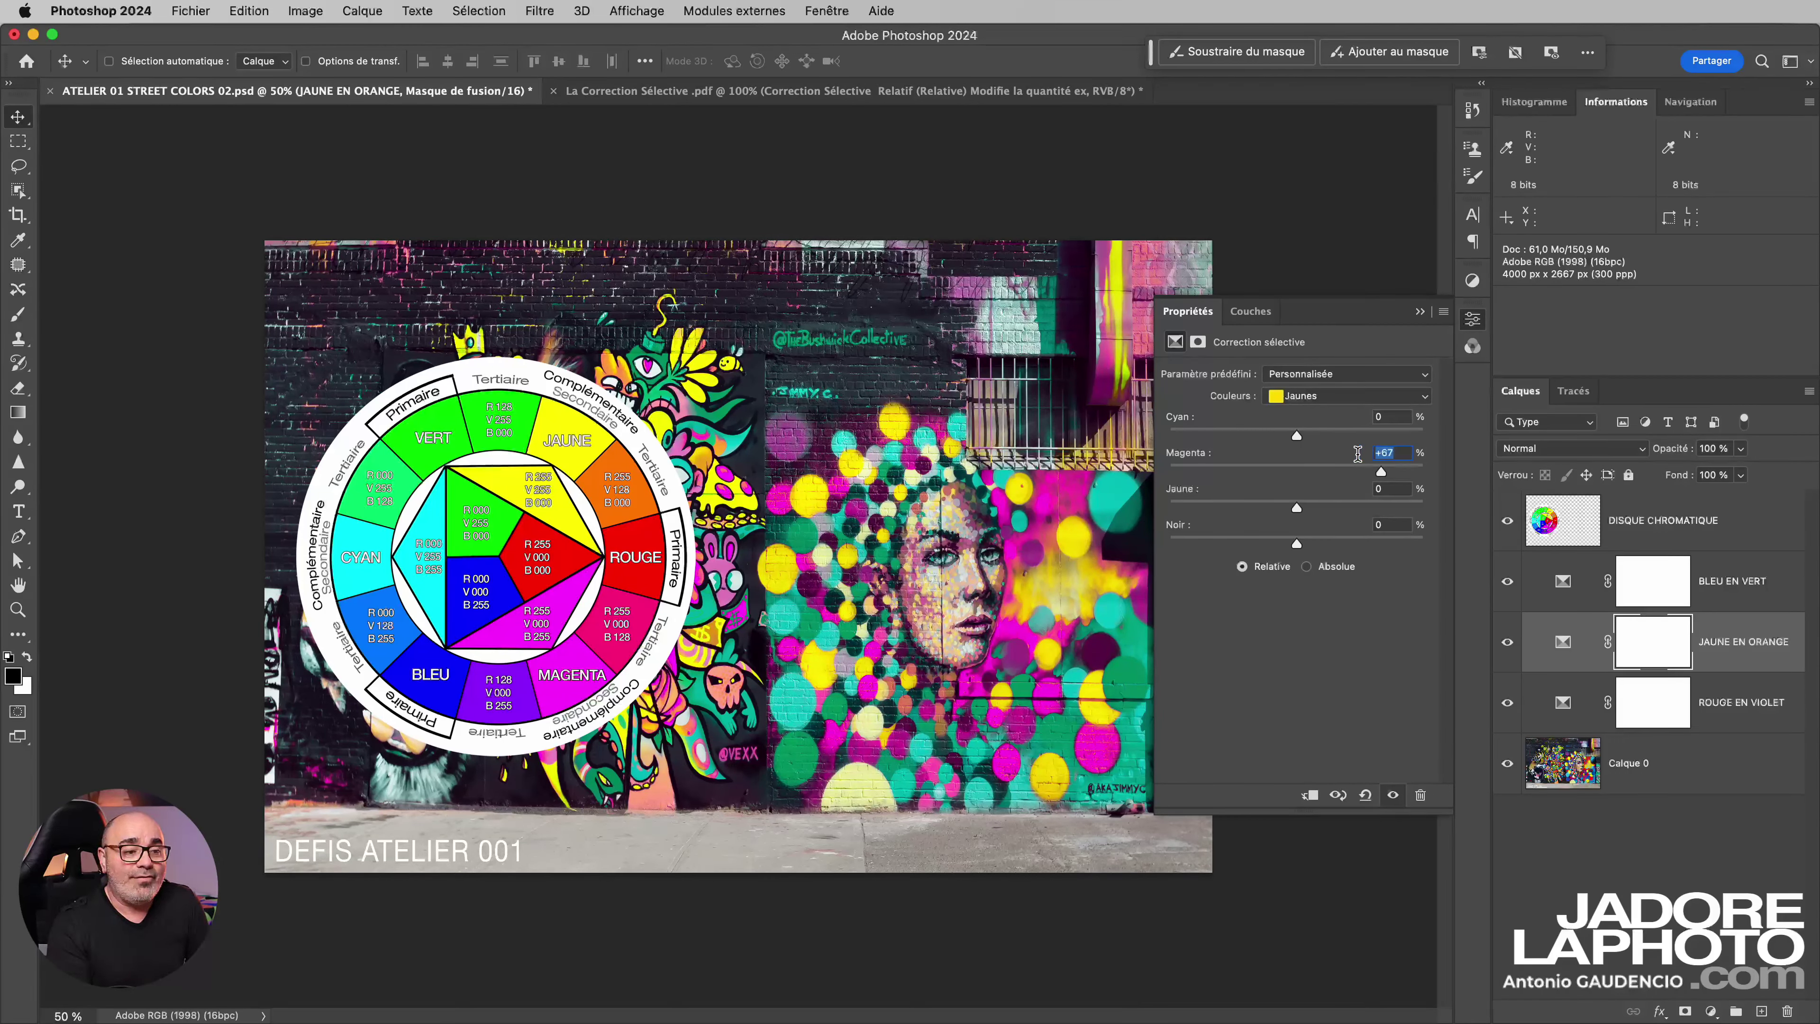
# Step: Reset the yellows' Magenta to 40 in Absolute mode and view the Correction Sélective sheet
pyautogui.write('40')
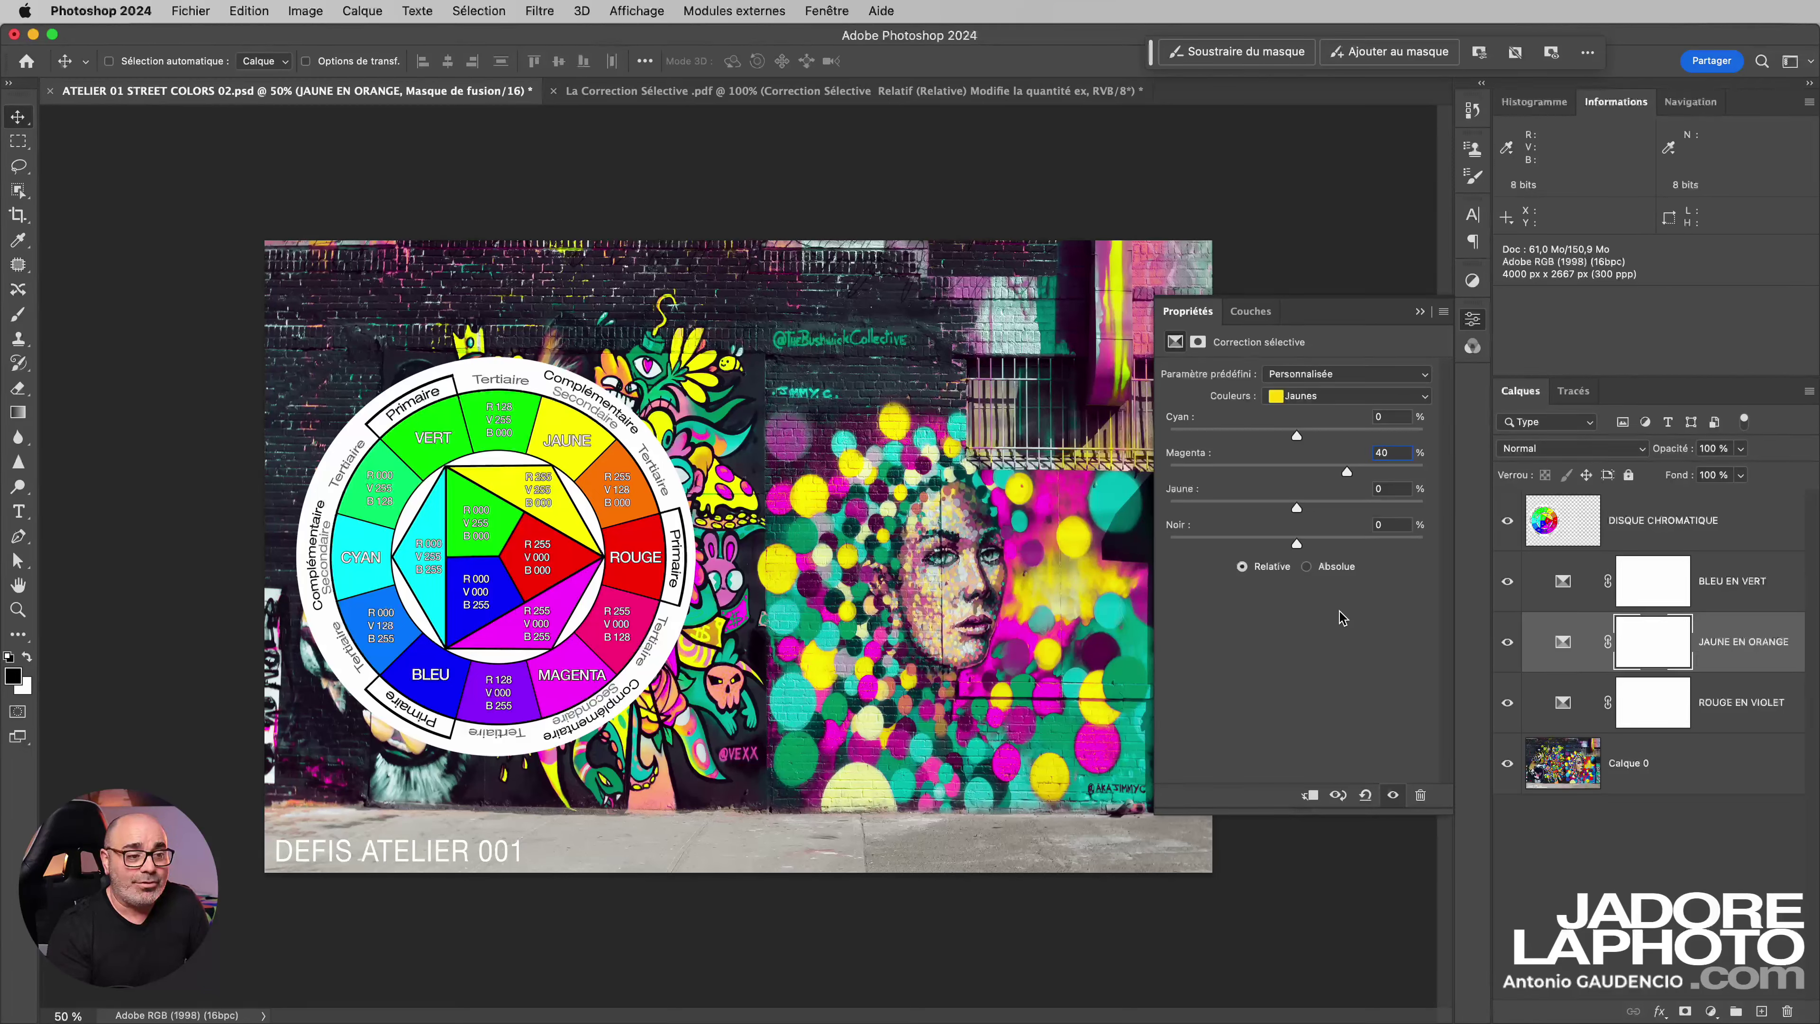
pyautogui.click(1307, 567)
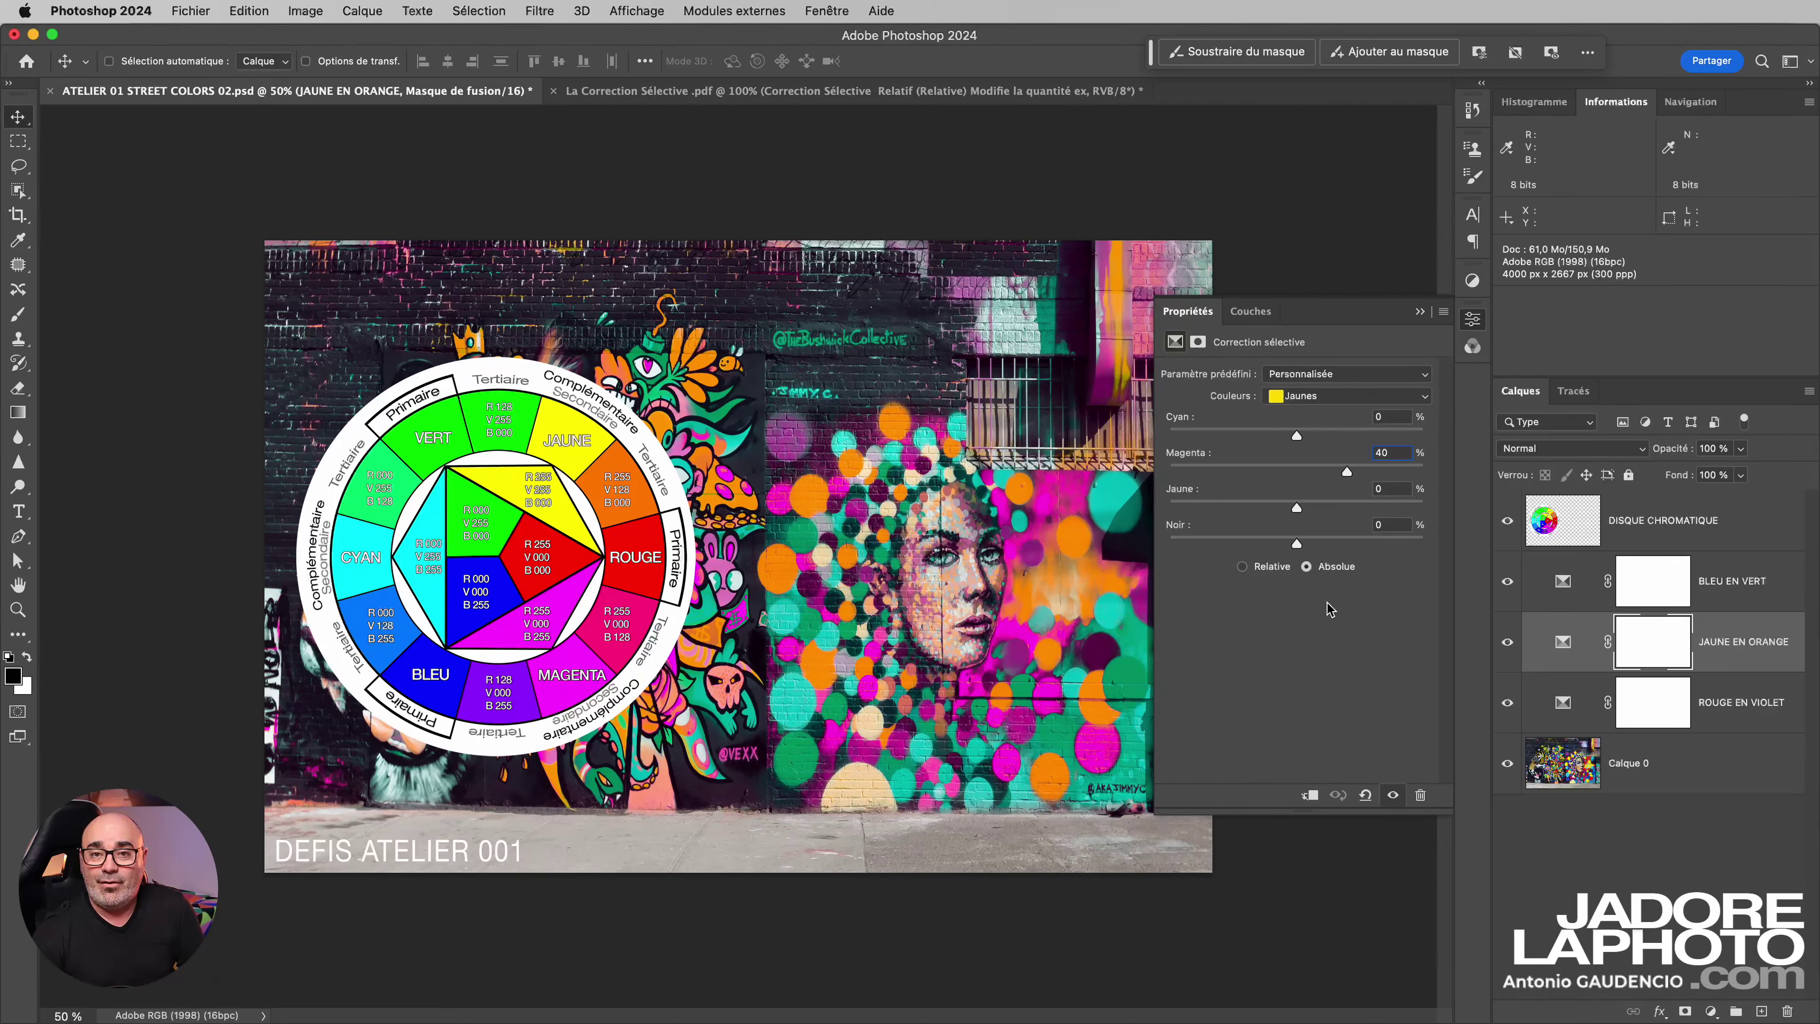
pyautogui.press('Return')
pyautogui.click(705, 92)
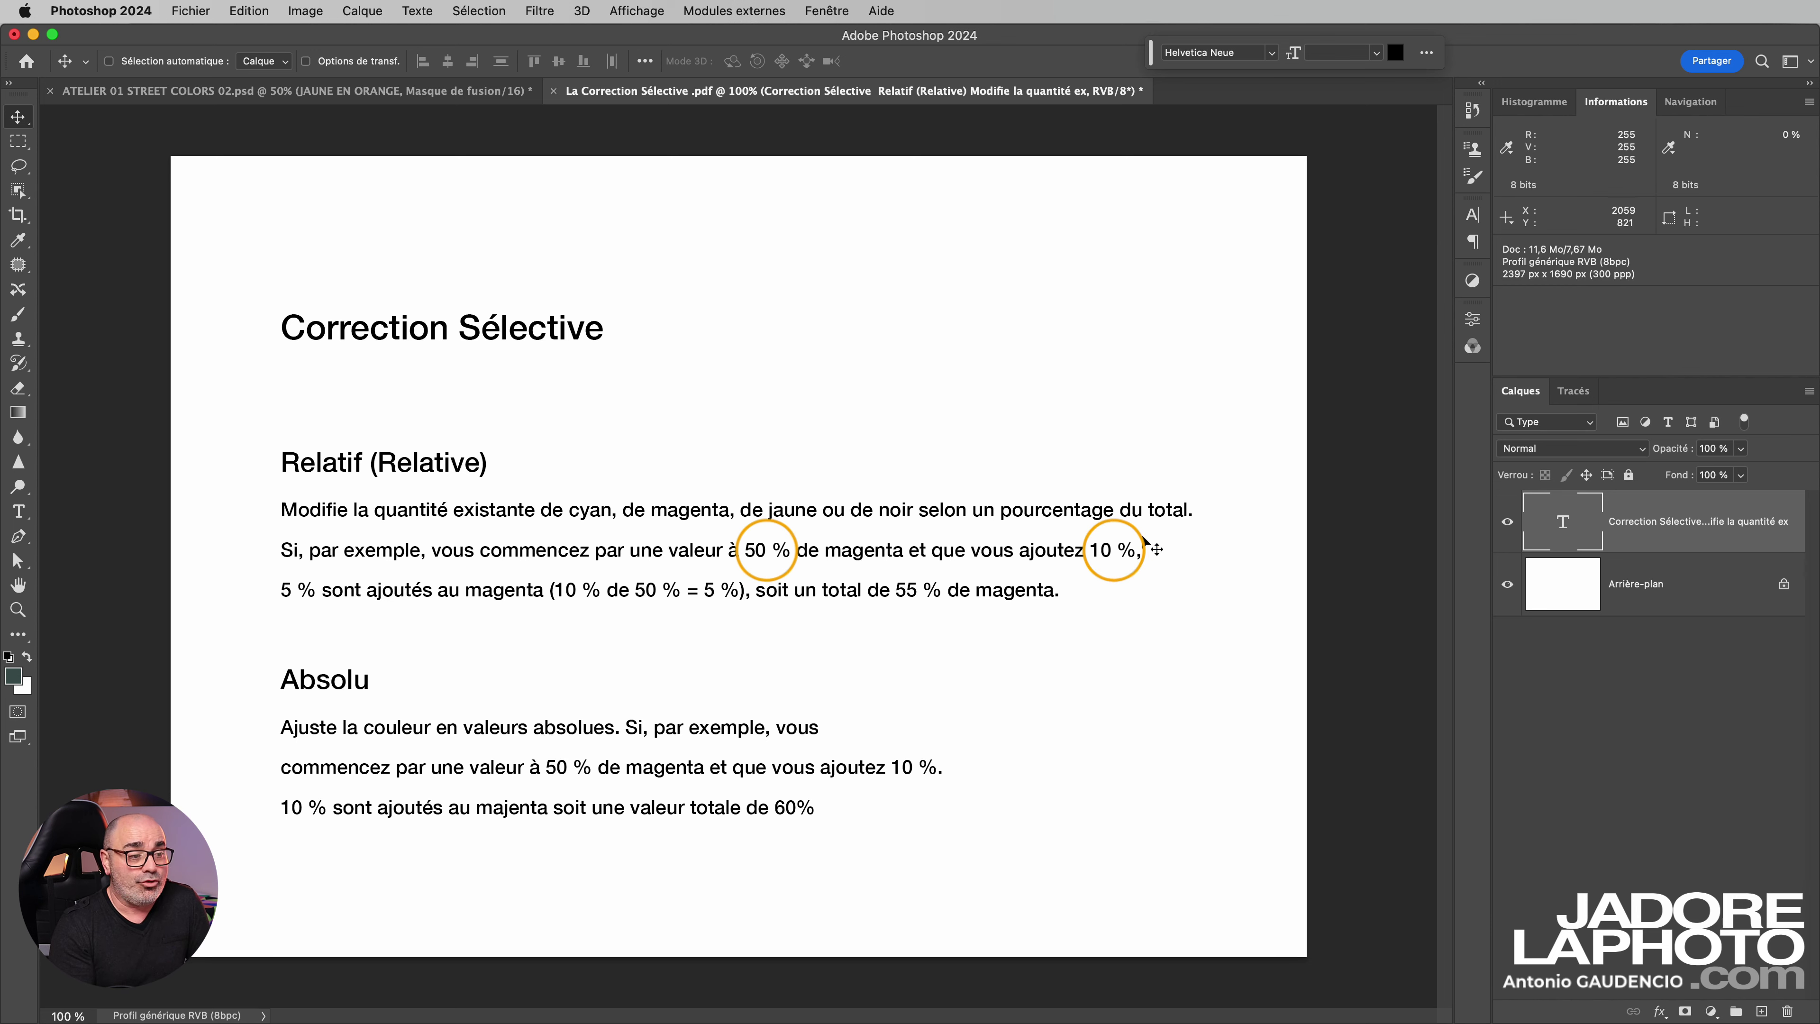
# Step: Set JAUNE EN ORANGE's yellows Magenta to +10, compare the layer off and on, then view the sheet
pyautogui.click(464, 97)
pyautogui.doubleClick(1564, 641)
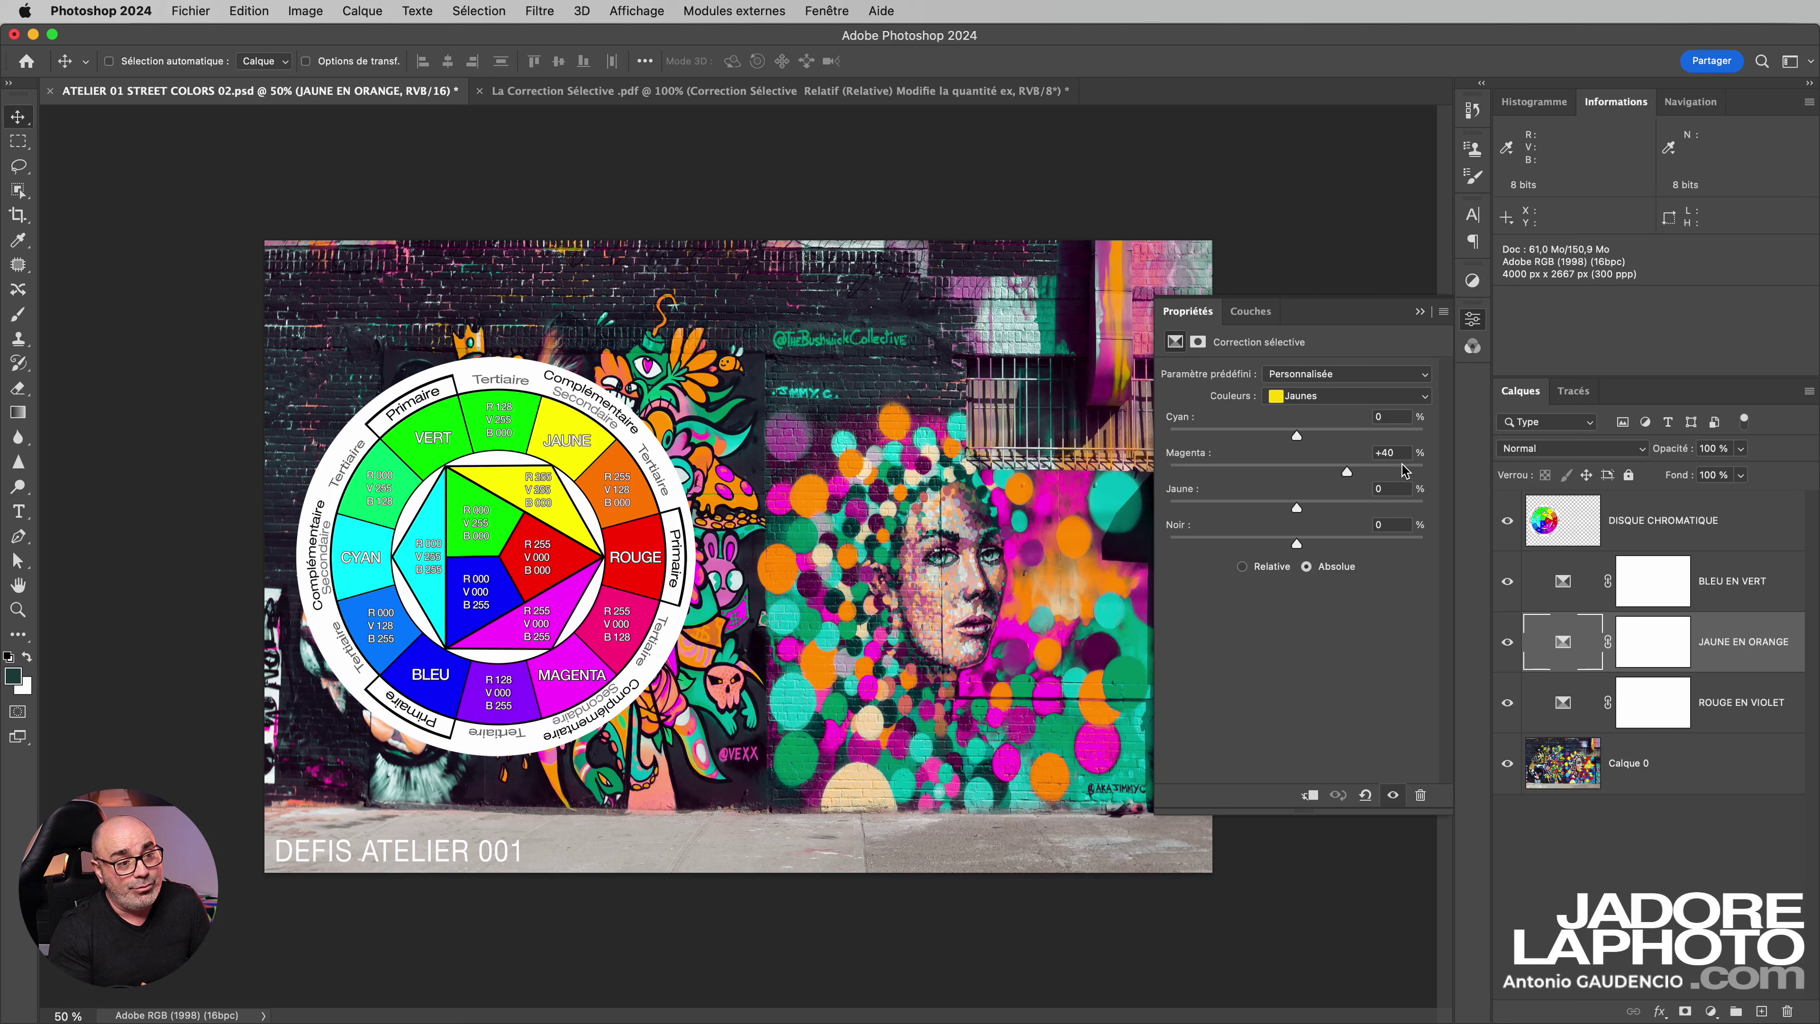
pyautogui.click(1370, 450)
pyautogui.write('10')
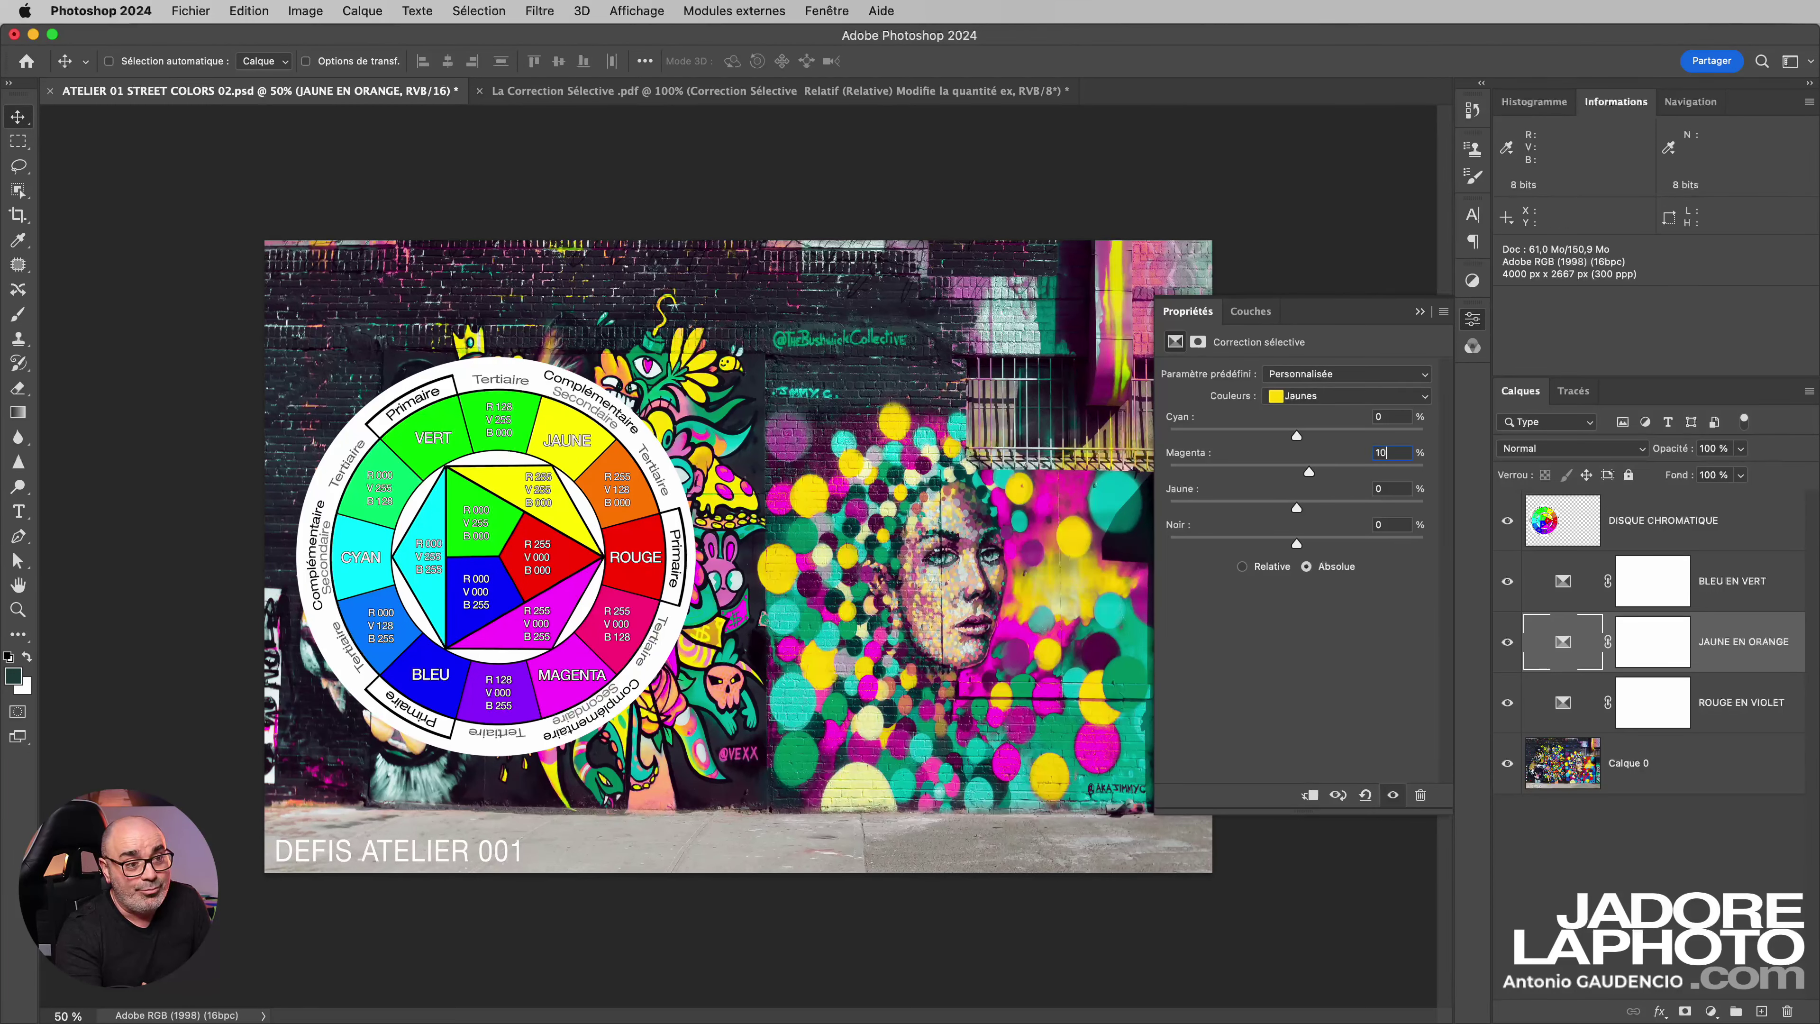
pyautogui.click(1394, 797)
pyautogui.click(1395, 798)
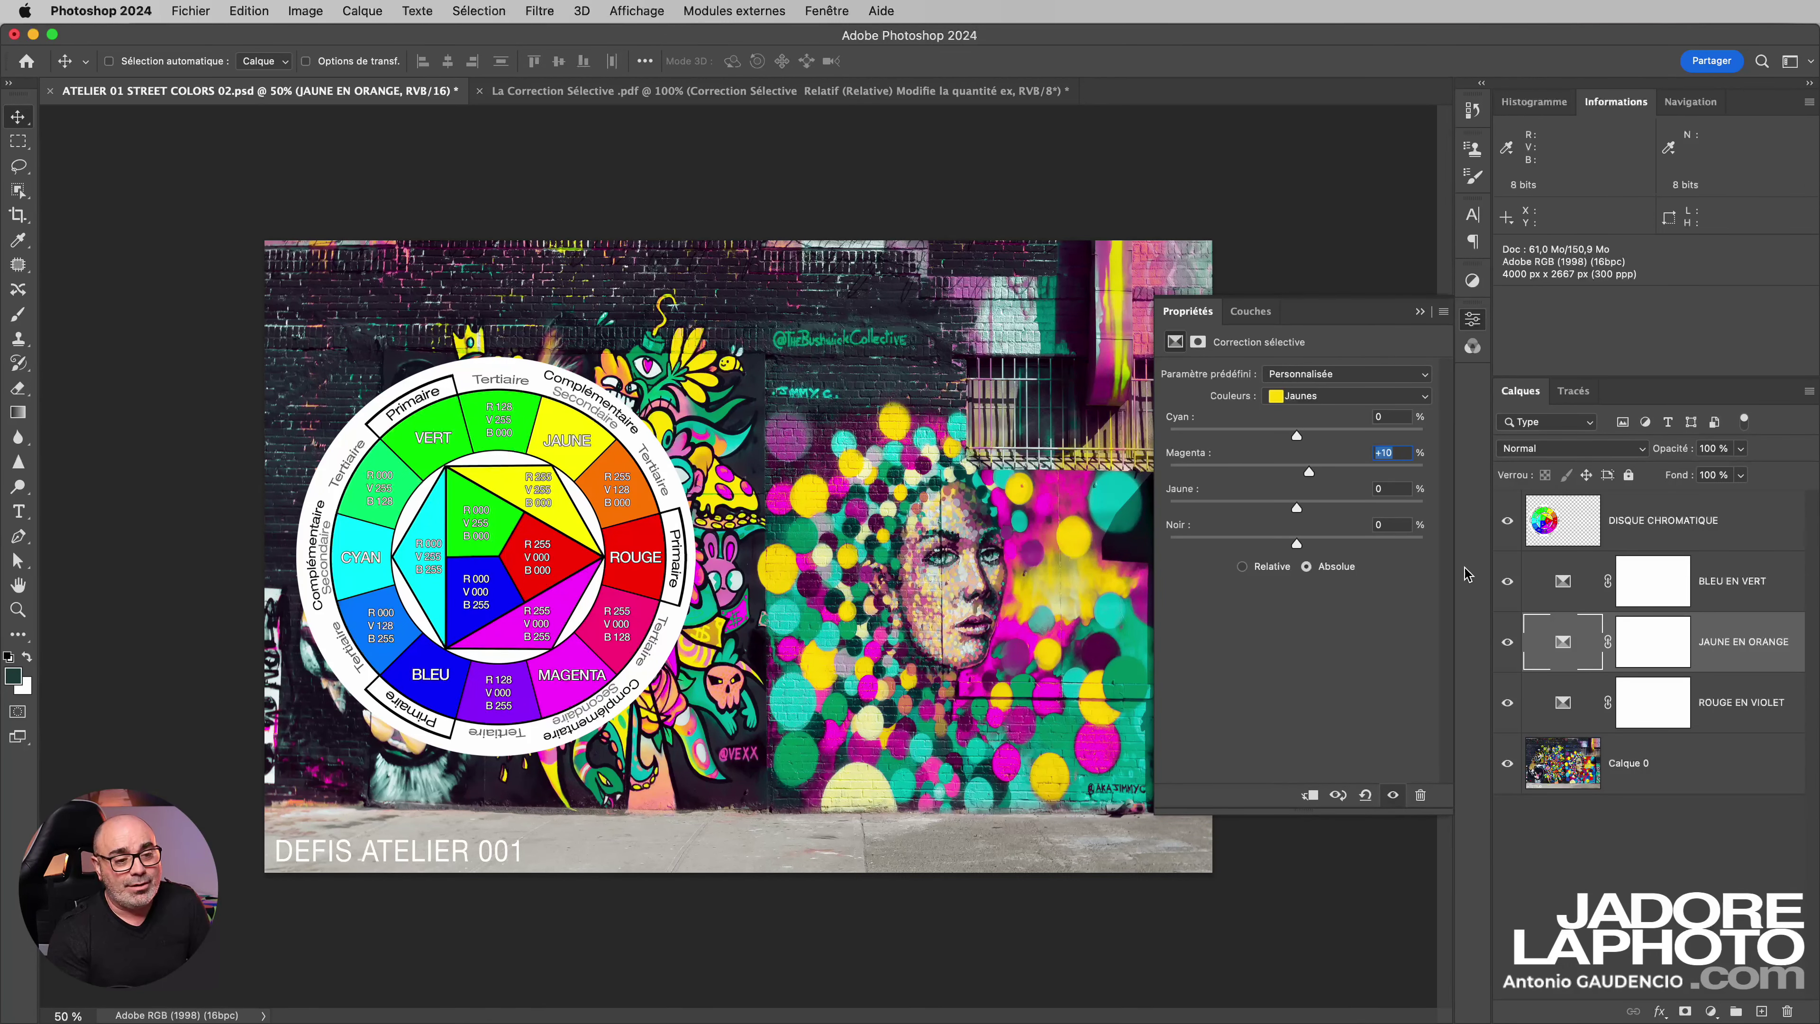
pyautogui.click(774, 91)
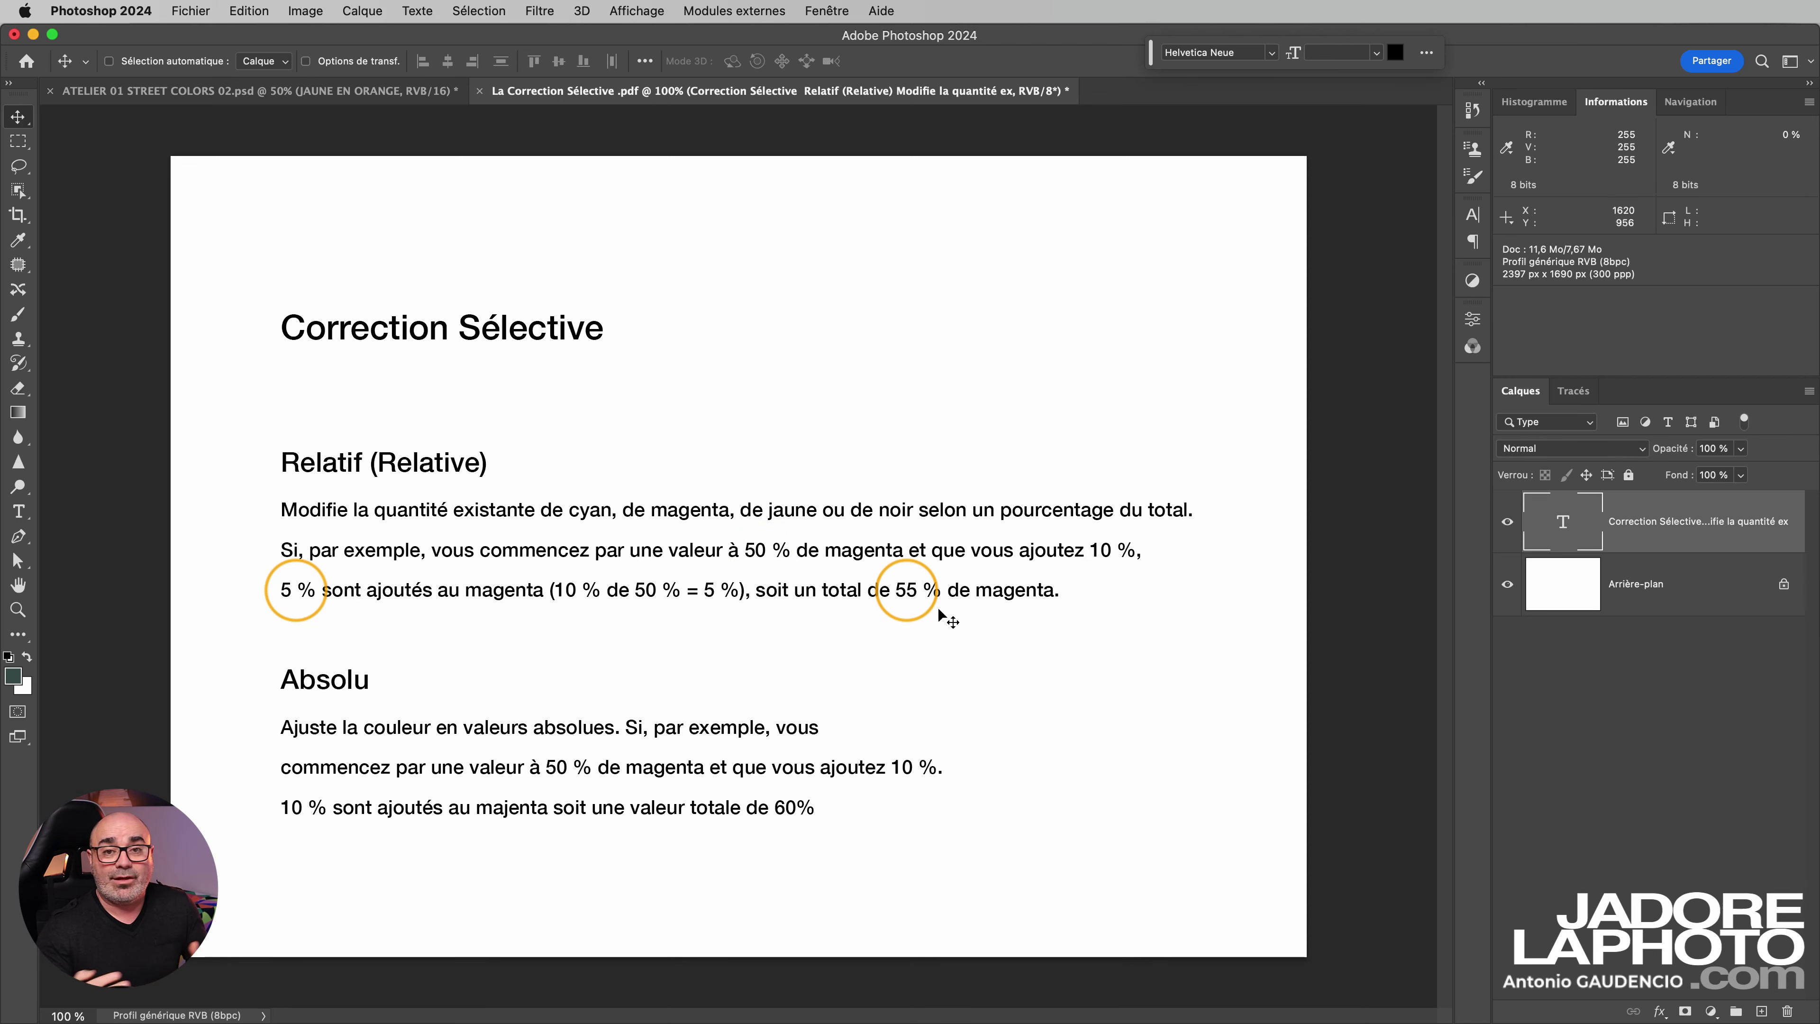
# Step: Show JAUNE EN ORANGE, push its yellows' Magenta to +100 in Relative, hide it, return to the sheet
pyautogui.click(408, 92)
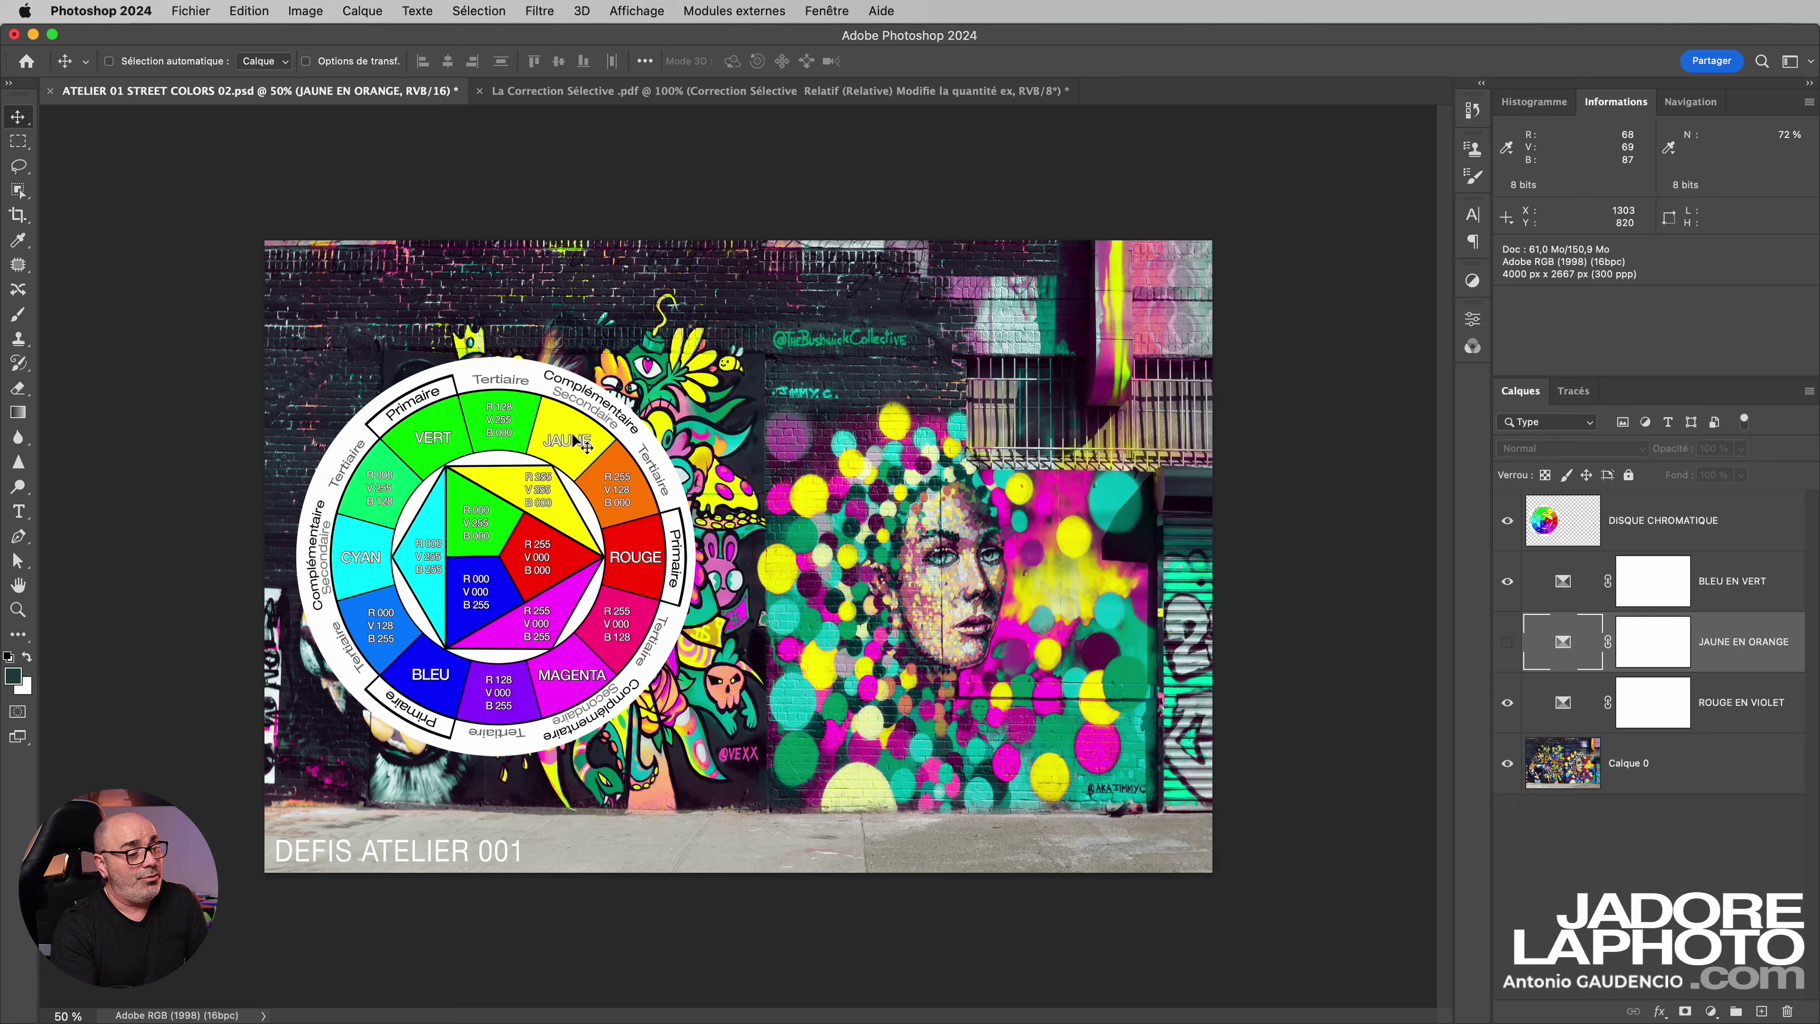
pyautogui.click(1508, 643)
pyautogui.doubleClick(1539, 633)
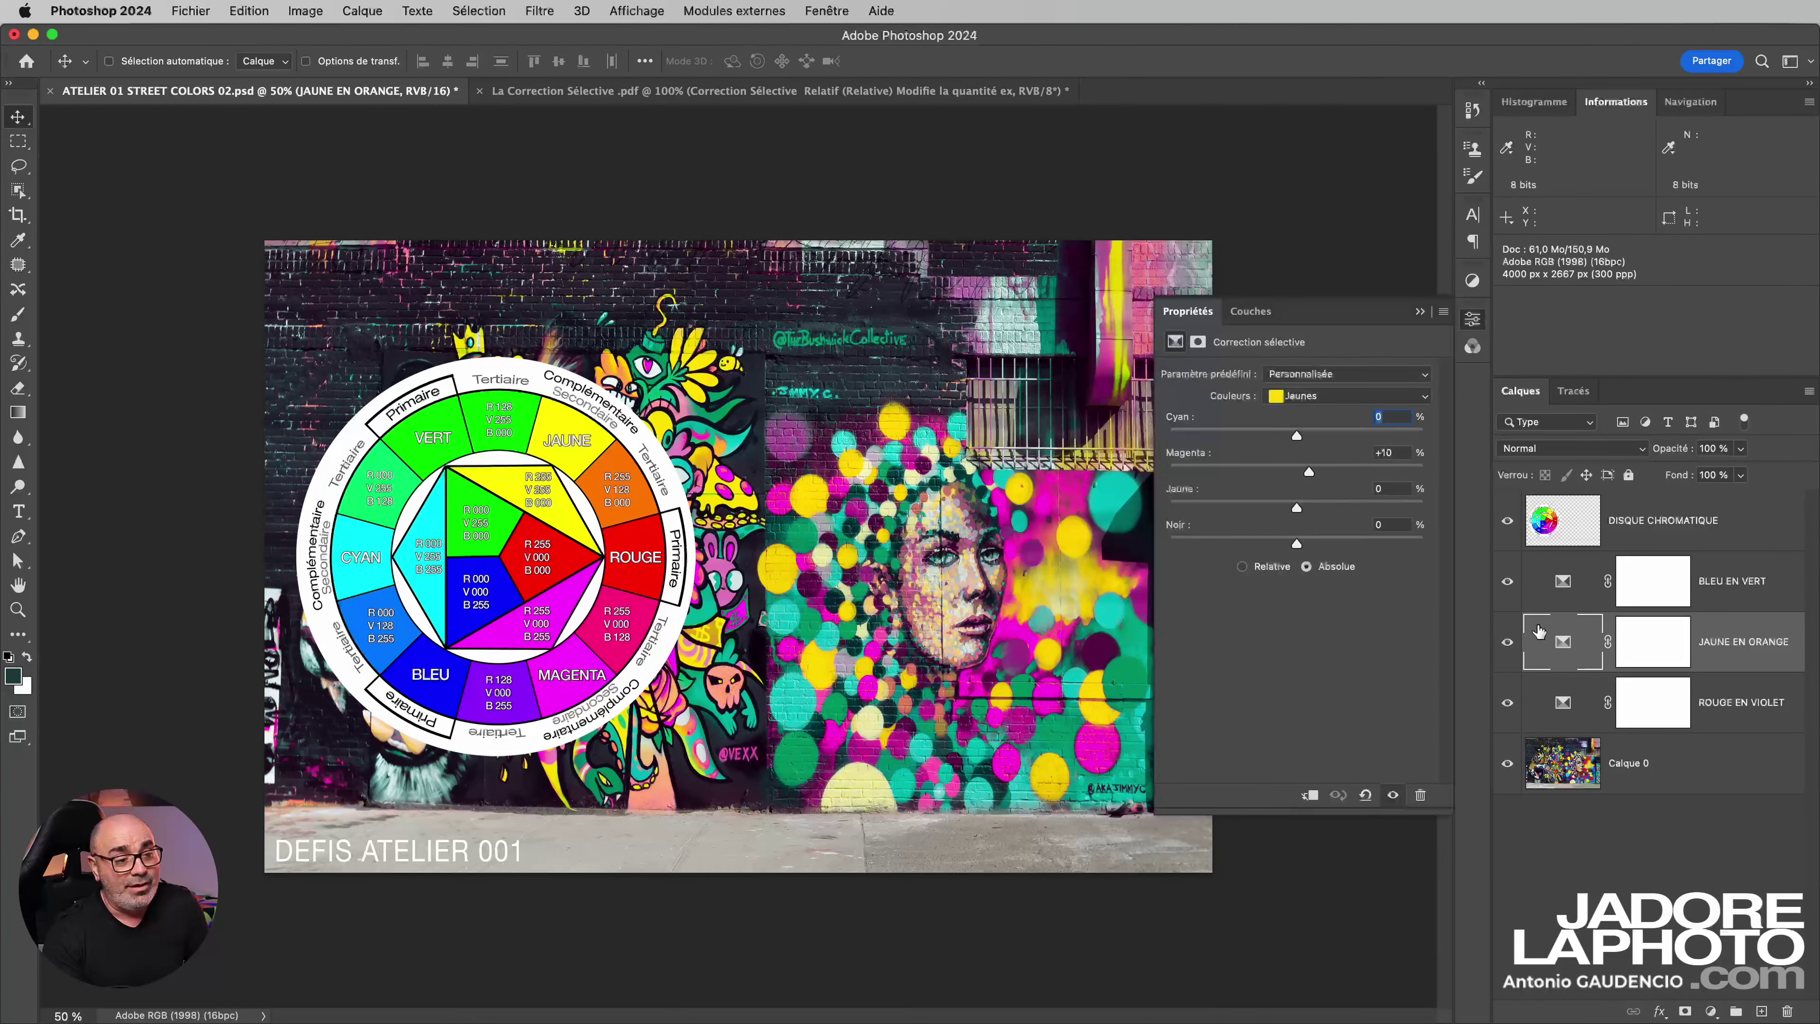
pyautogui.click(1242, 567)
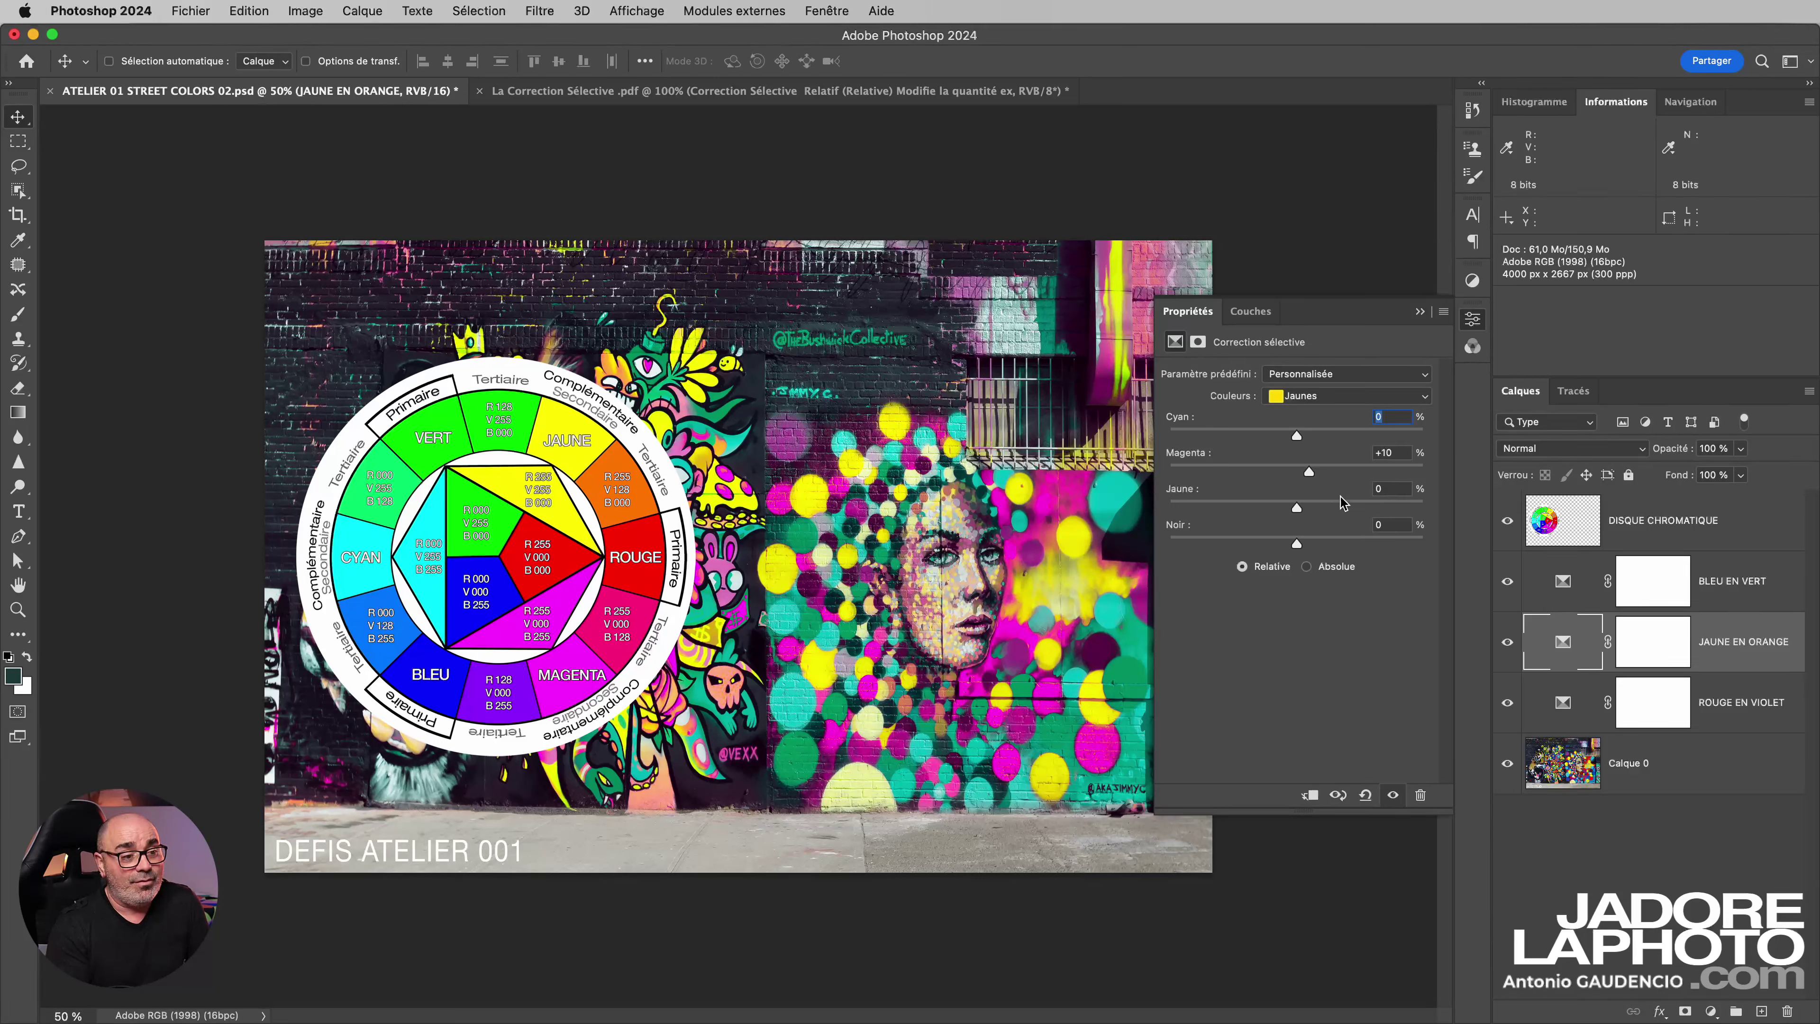
pyautogui.moveTo(1310, 472)
pyautogui.mouseDown()
pyautogui.moveTo(1364, 472)
pyautogui.moveTo(1348, 472)
pyautogui.mouseUp()
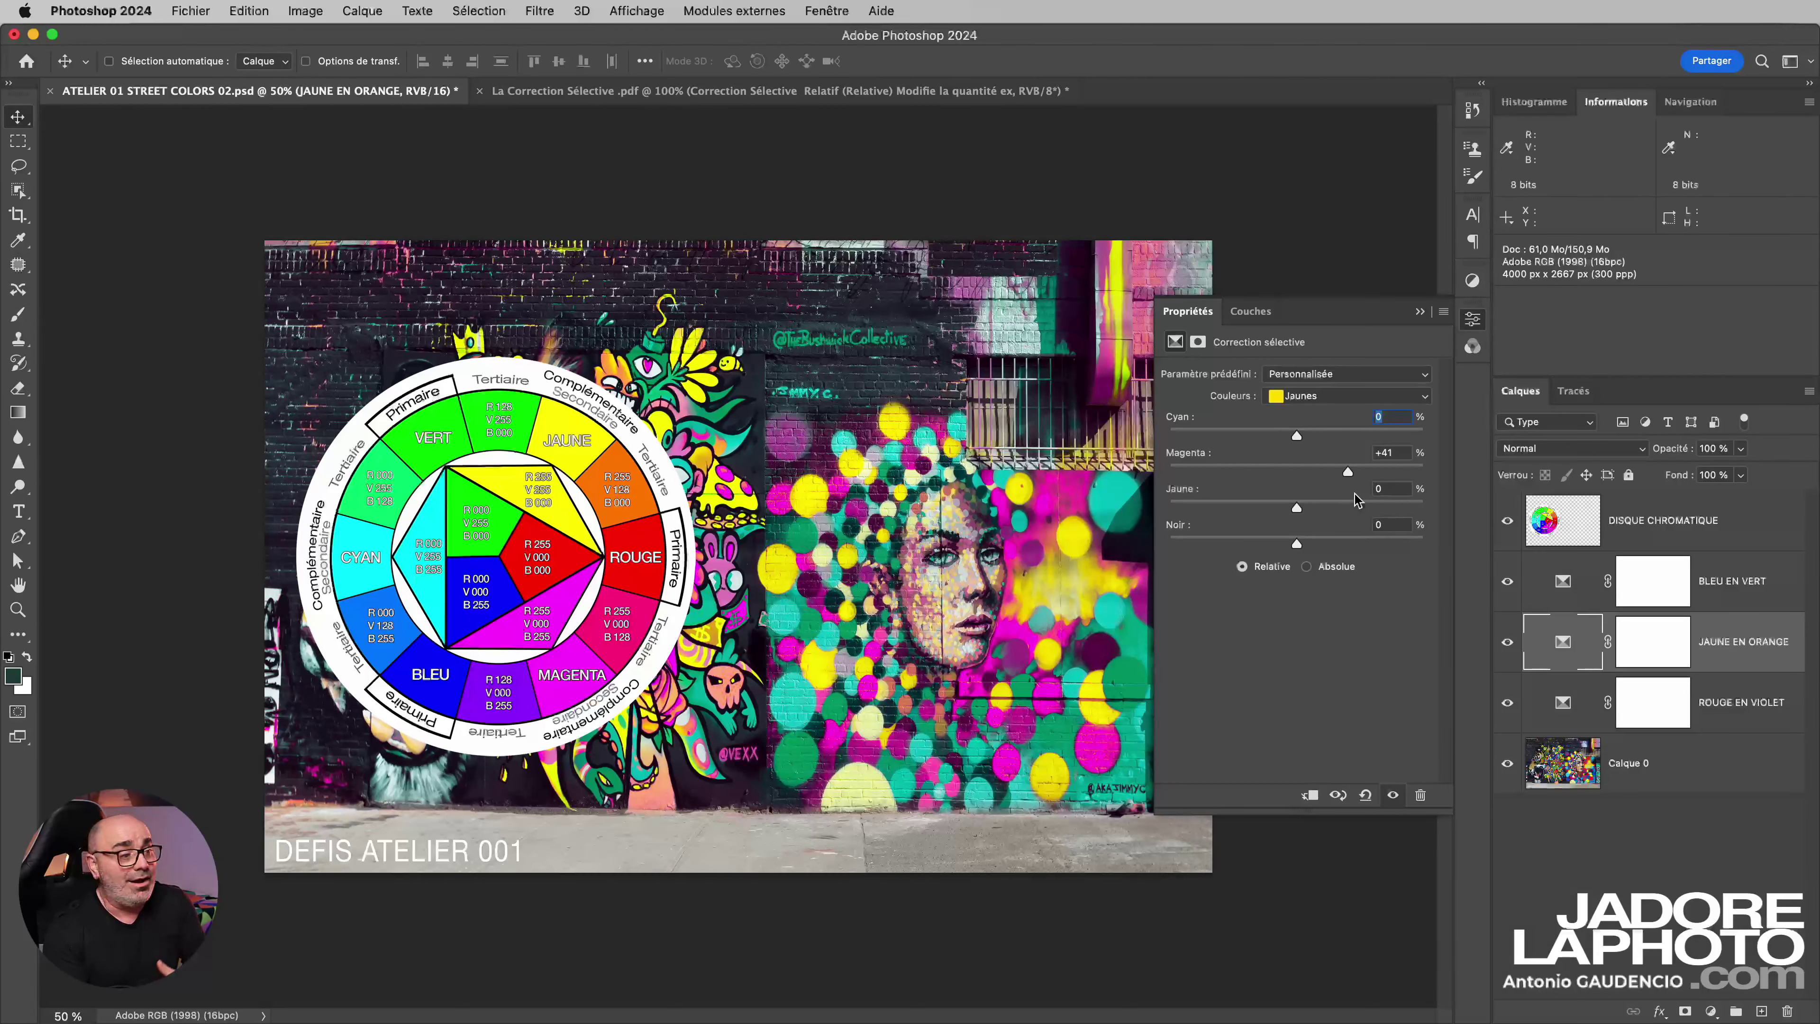
pyautogui.moveTo(1348, 472); pyautogui.dragTo(1439, 473)
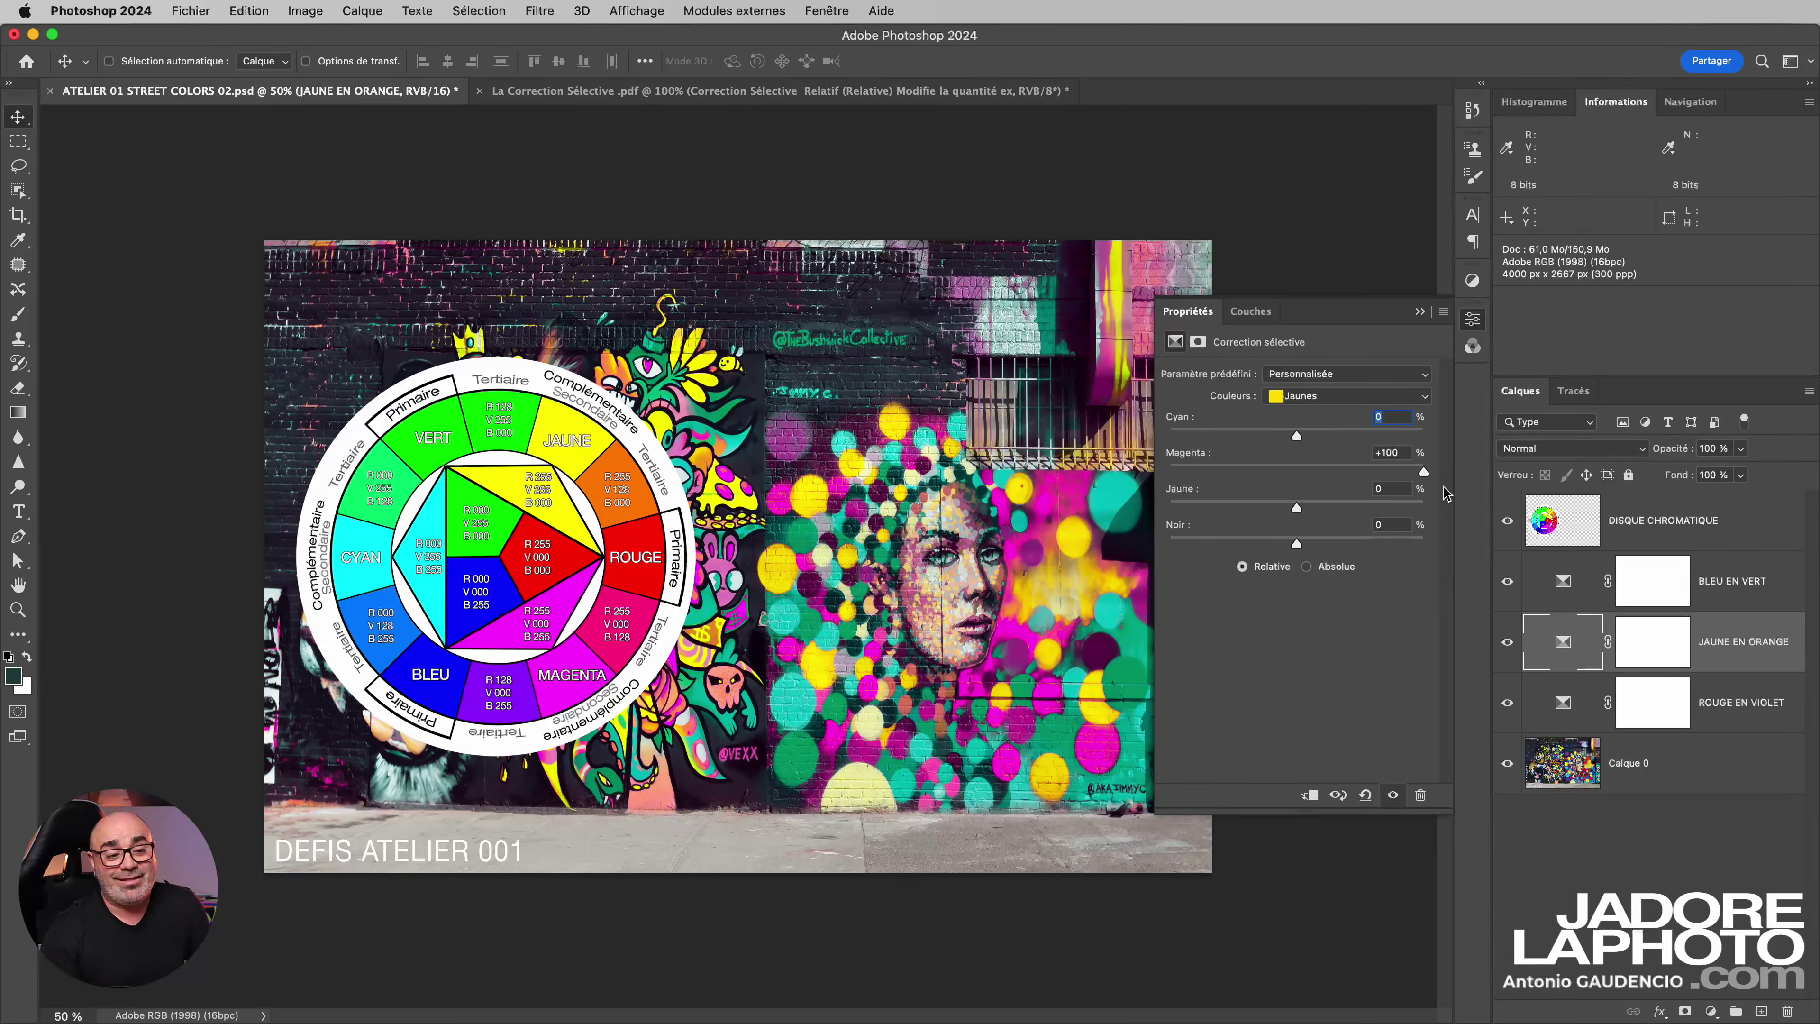
pyautogui.click(1393, 796)
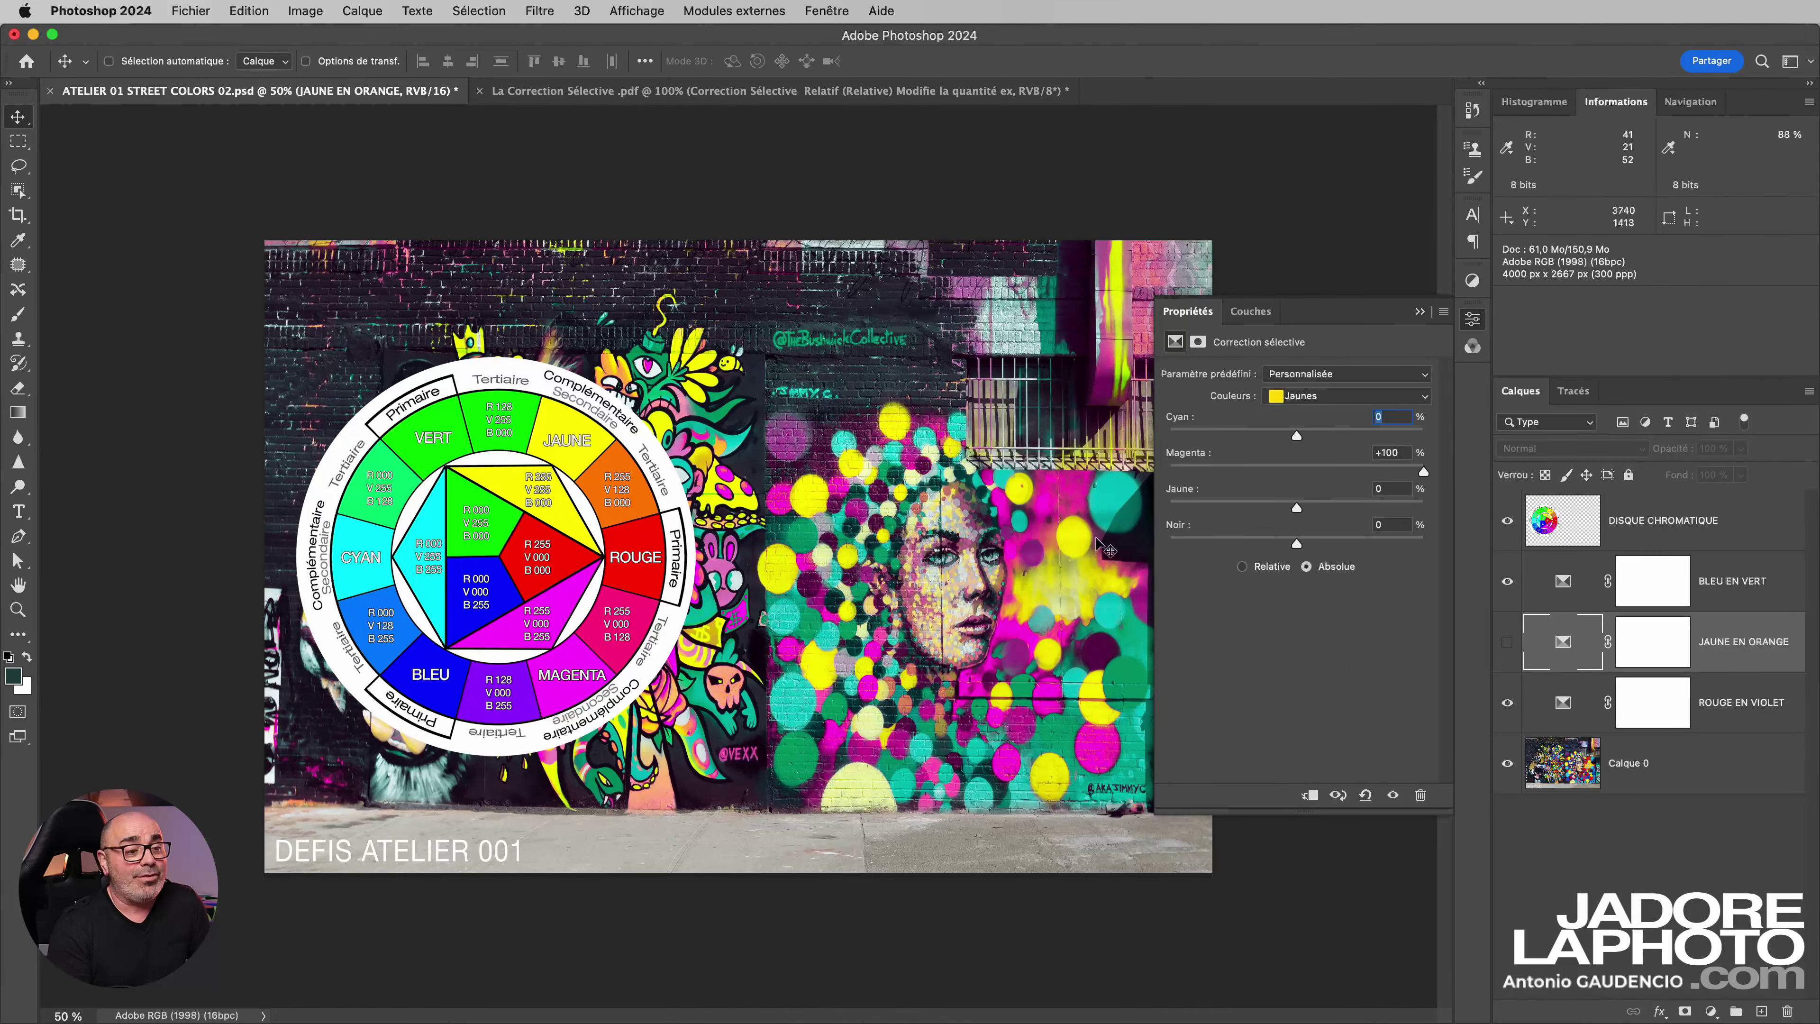
pyautogui.click(562, 92)
pyautogui.moveTo(358, 653); pyautogui.dragTo(335, 653)
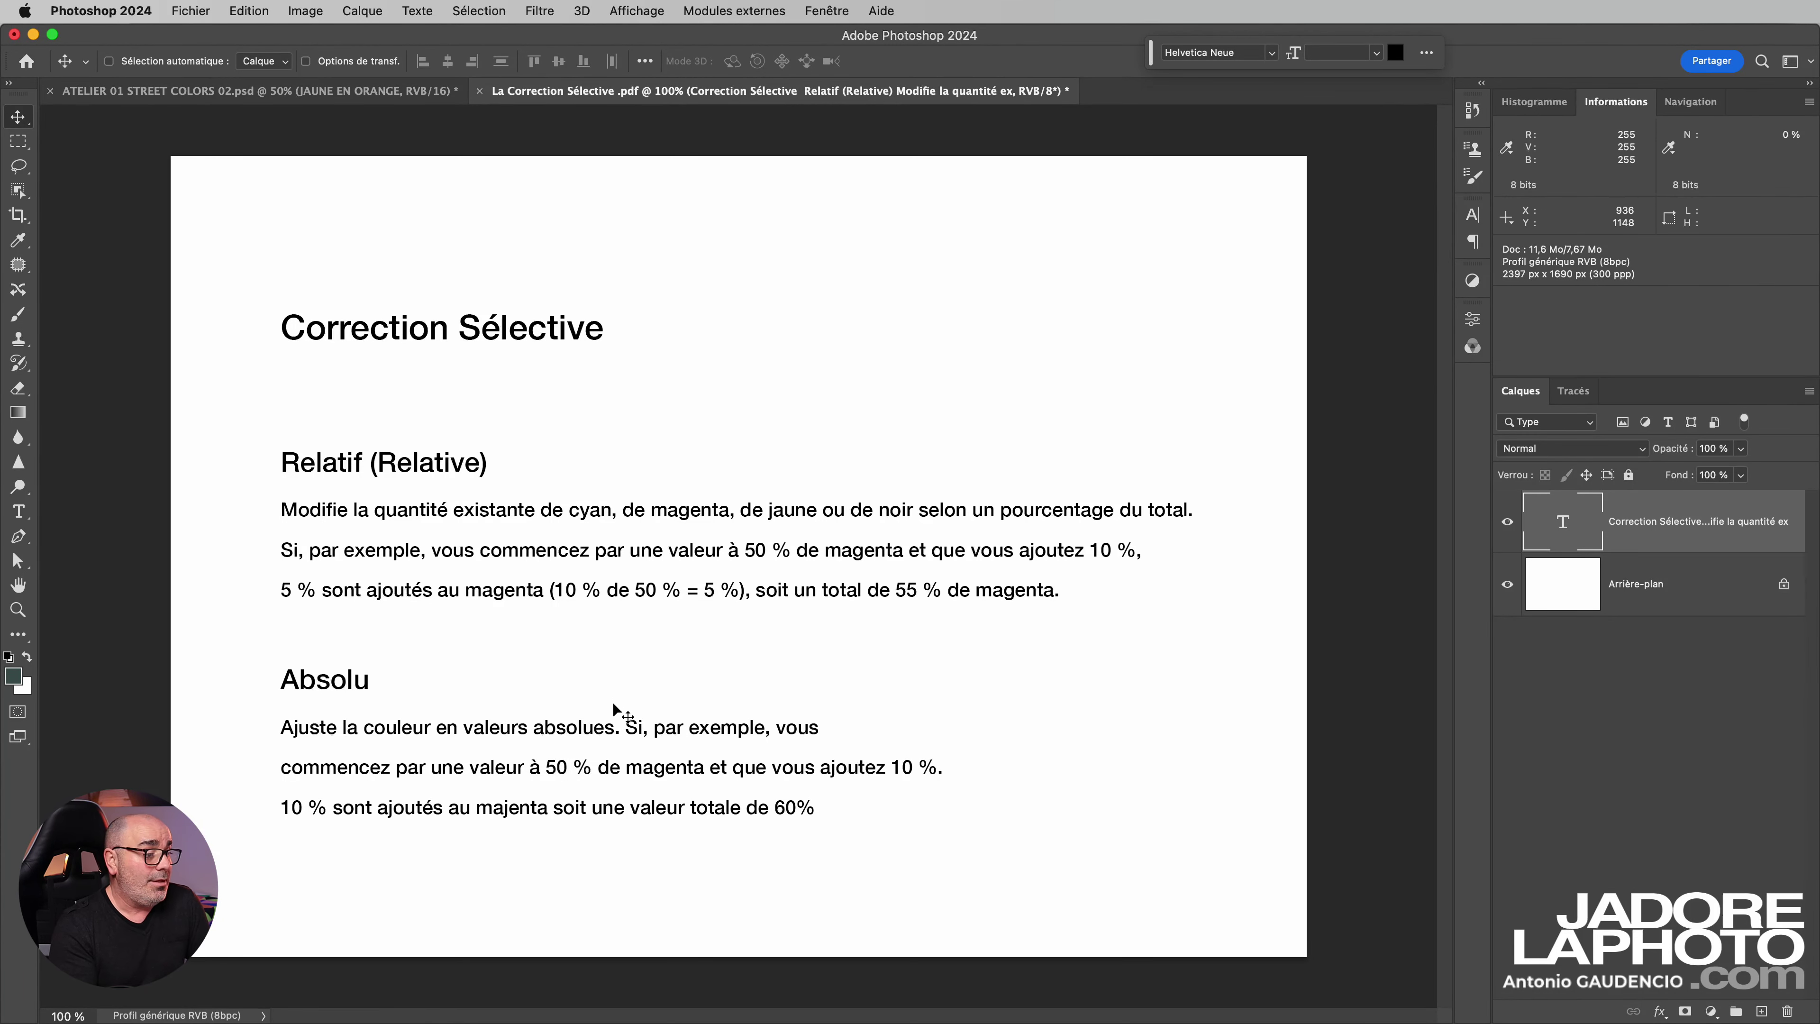
# Step: Drag over the reference sheet, then return to ATELIER 01 STREET COLORS 02.psd
pyautogui.moveTo(572, 735); pyautogui.dragTo(546, 796)
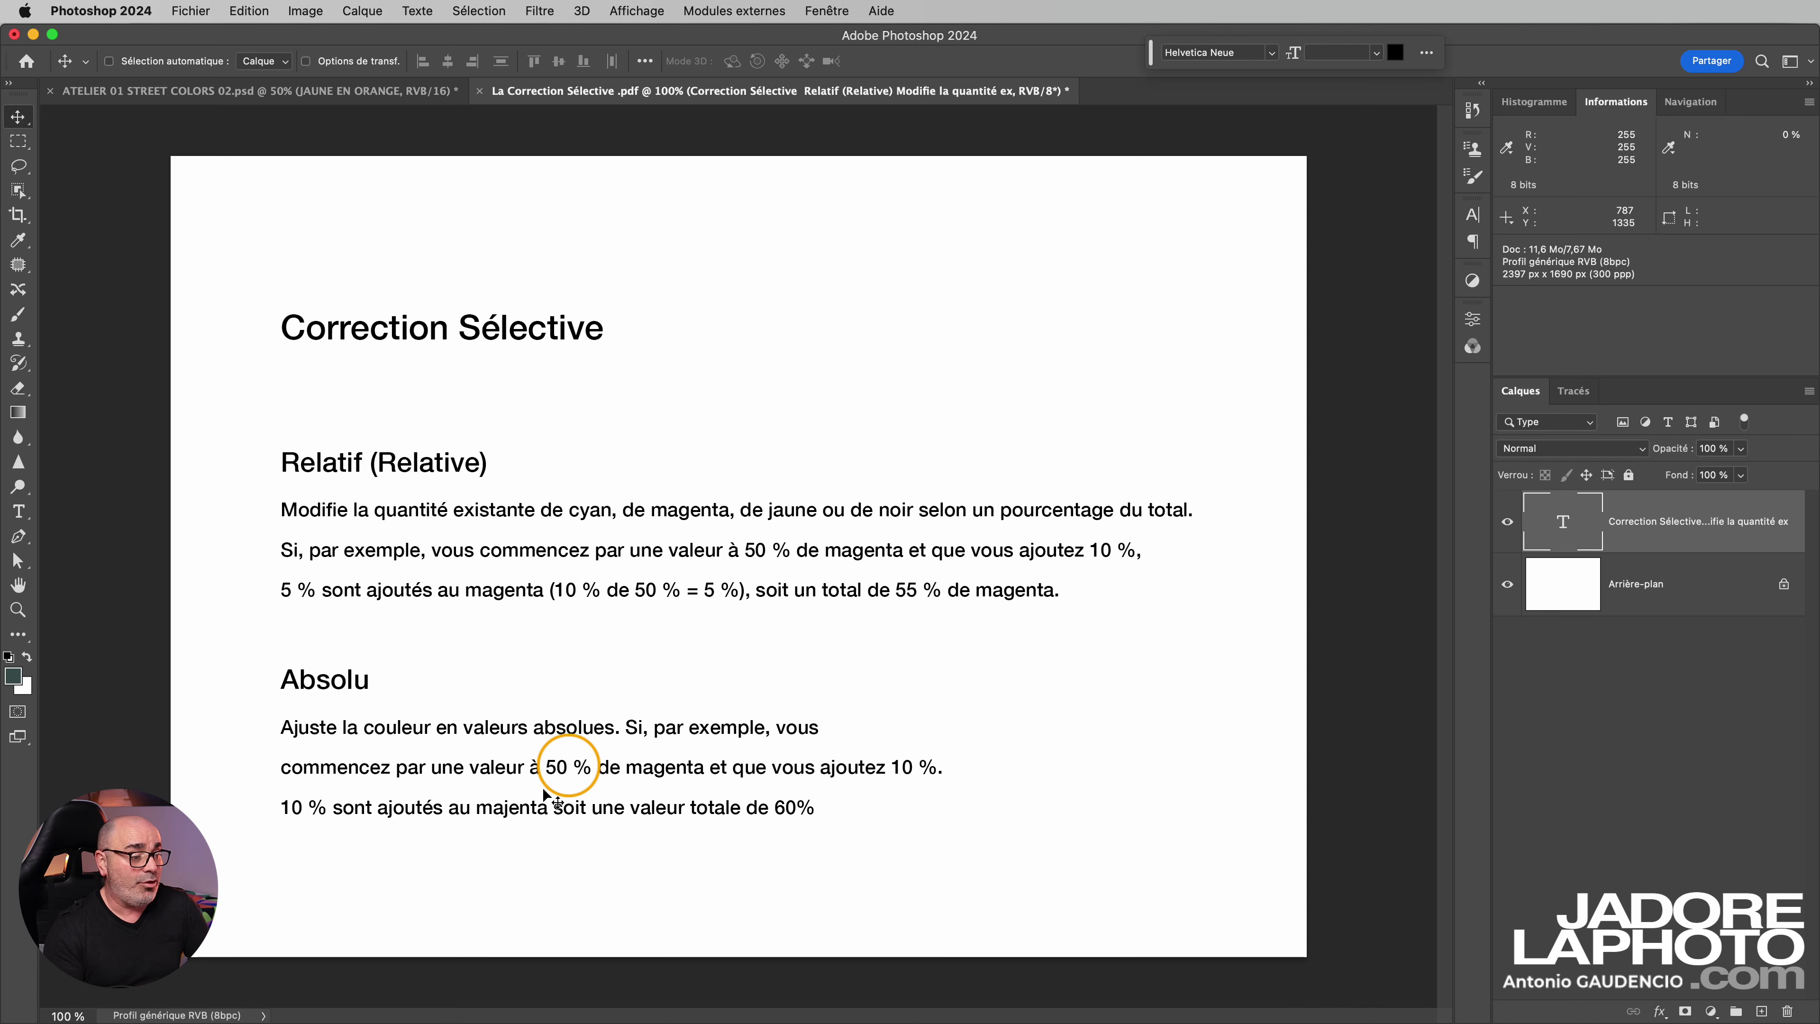
pyautogui.moveTo(914, 737); pyautogui.dragTo(910, 771)
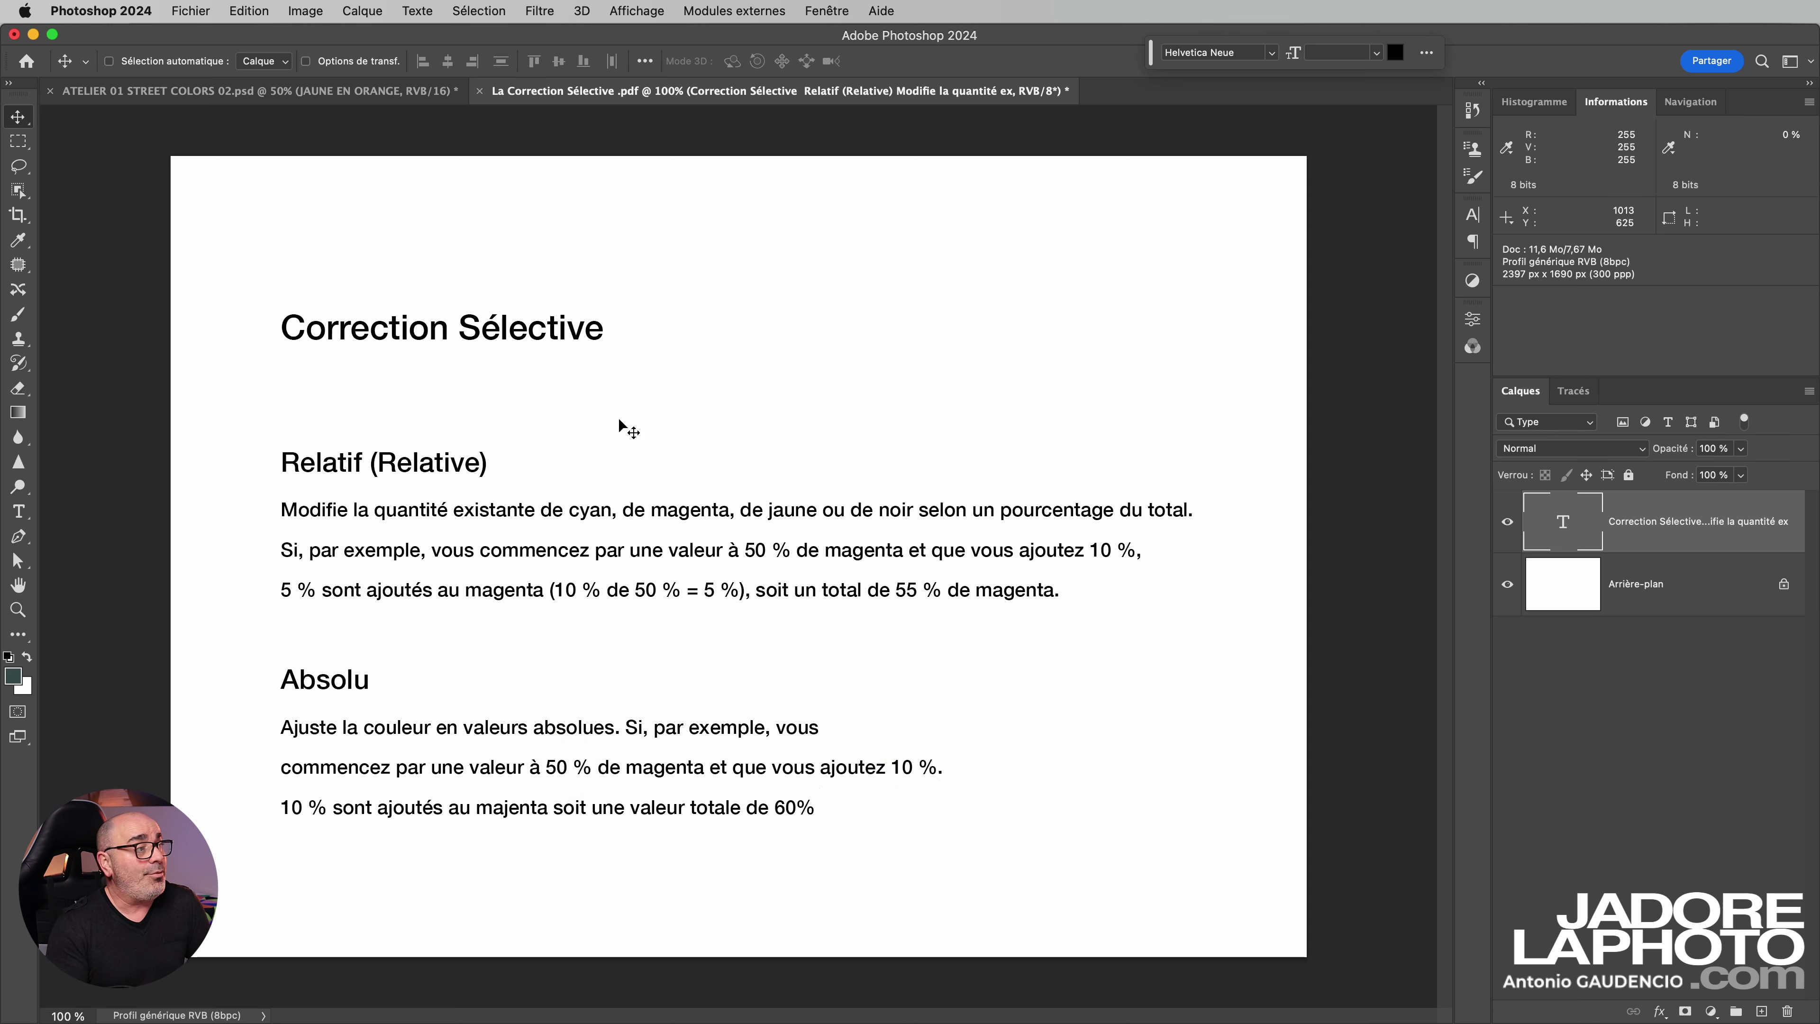
pyautogui.click(258, 90)
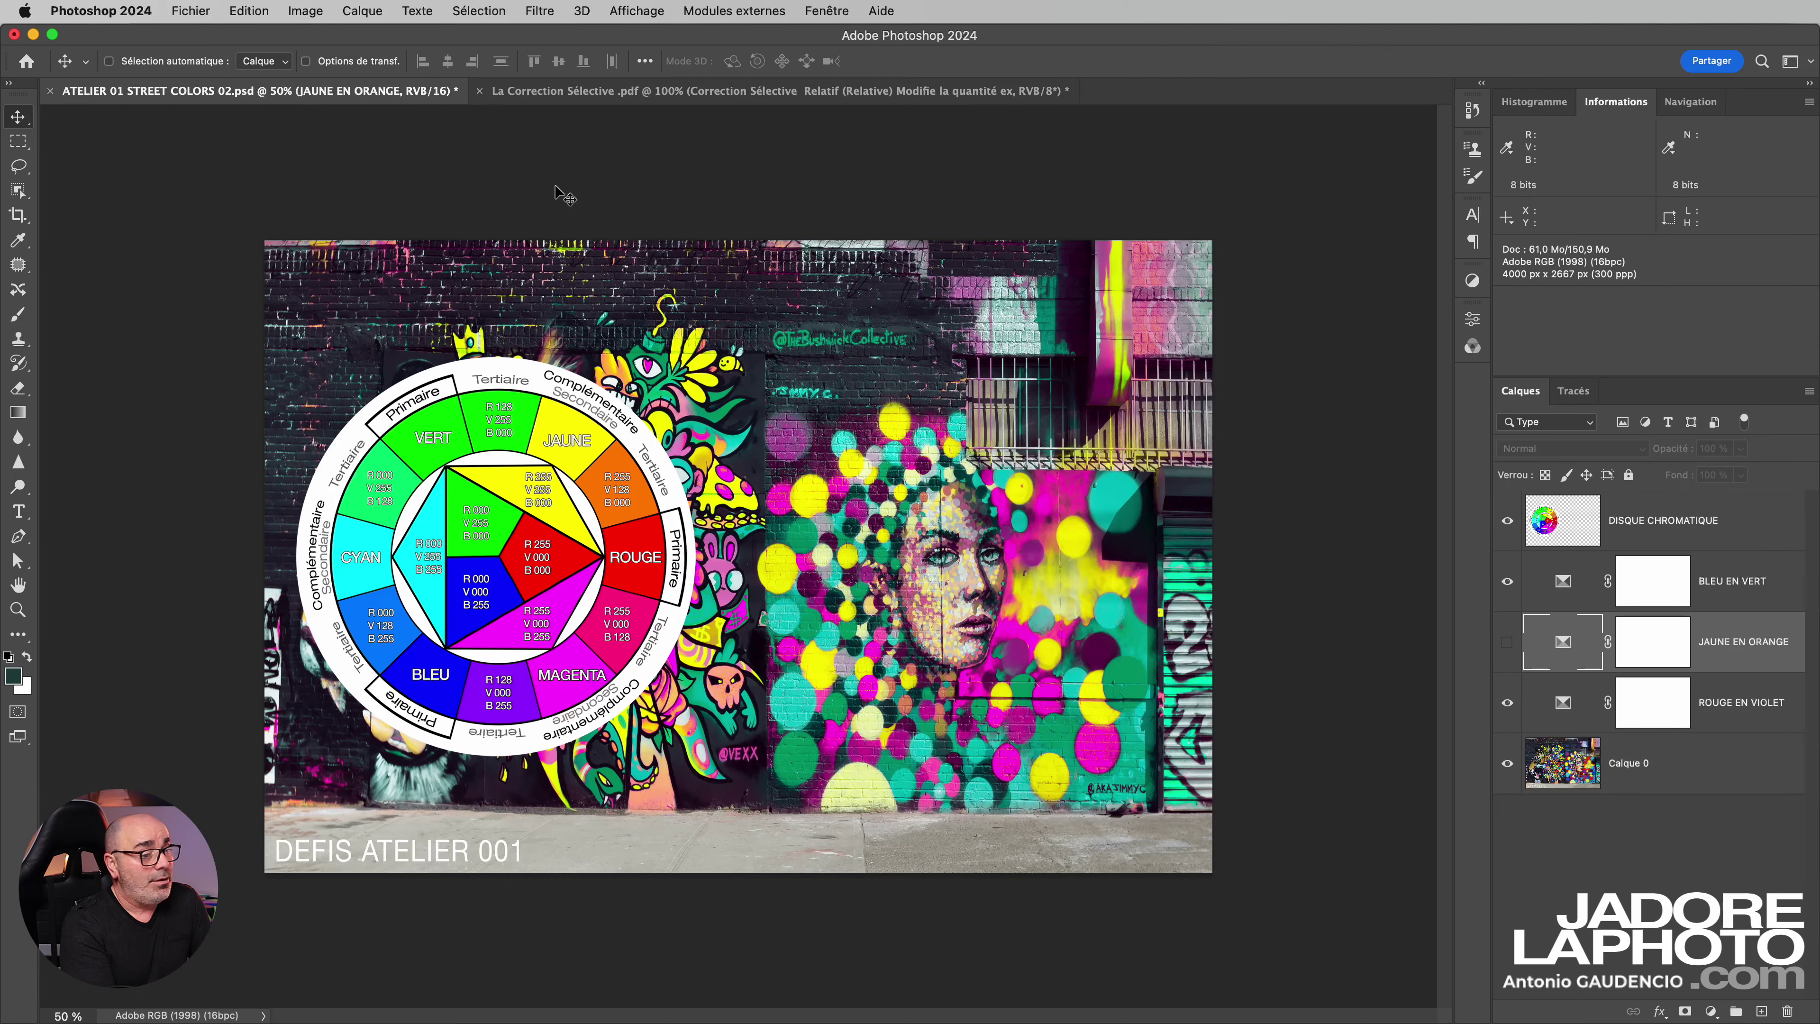
# Step: Show JAUNE EN ORANGE, set its yellows' Magenta to 40, compare Relative, then keep Absolute
pyautogui.doubleClick(1565, 643)
pyautogui.click(1506, 642)
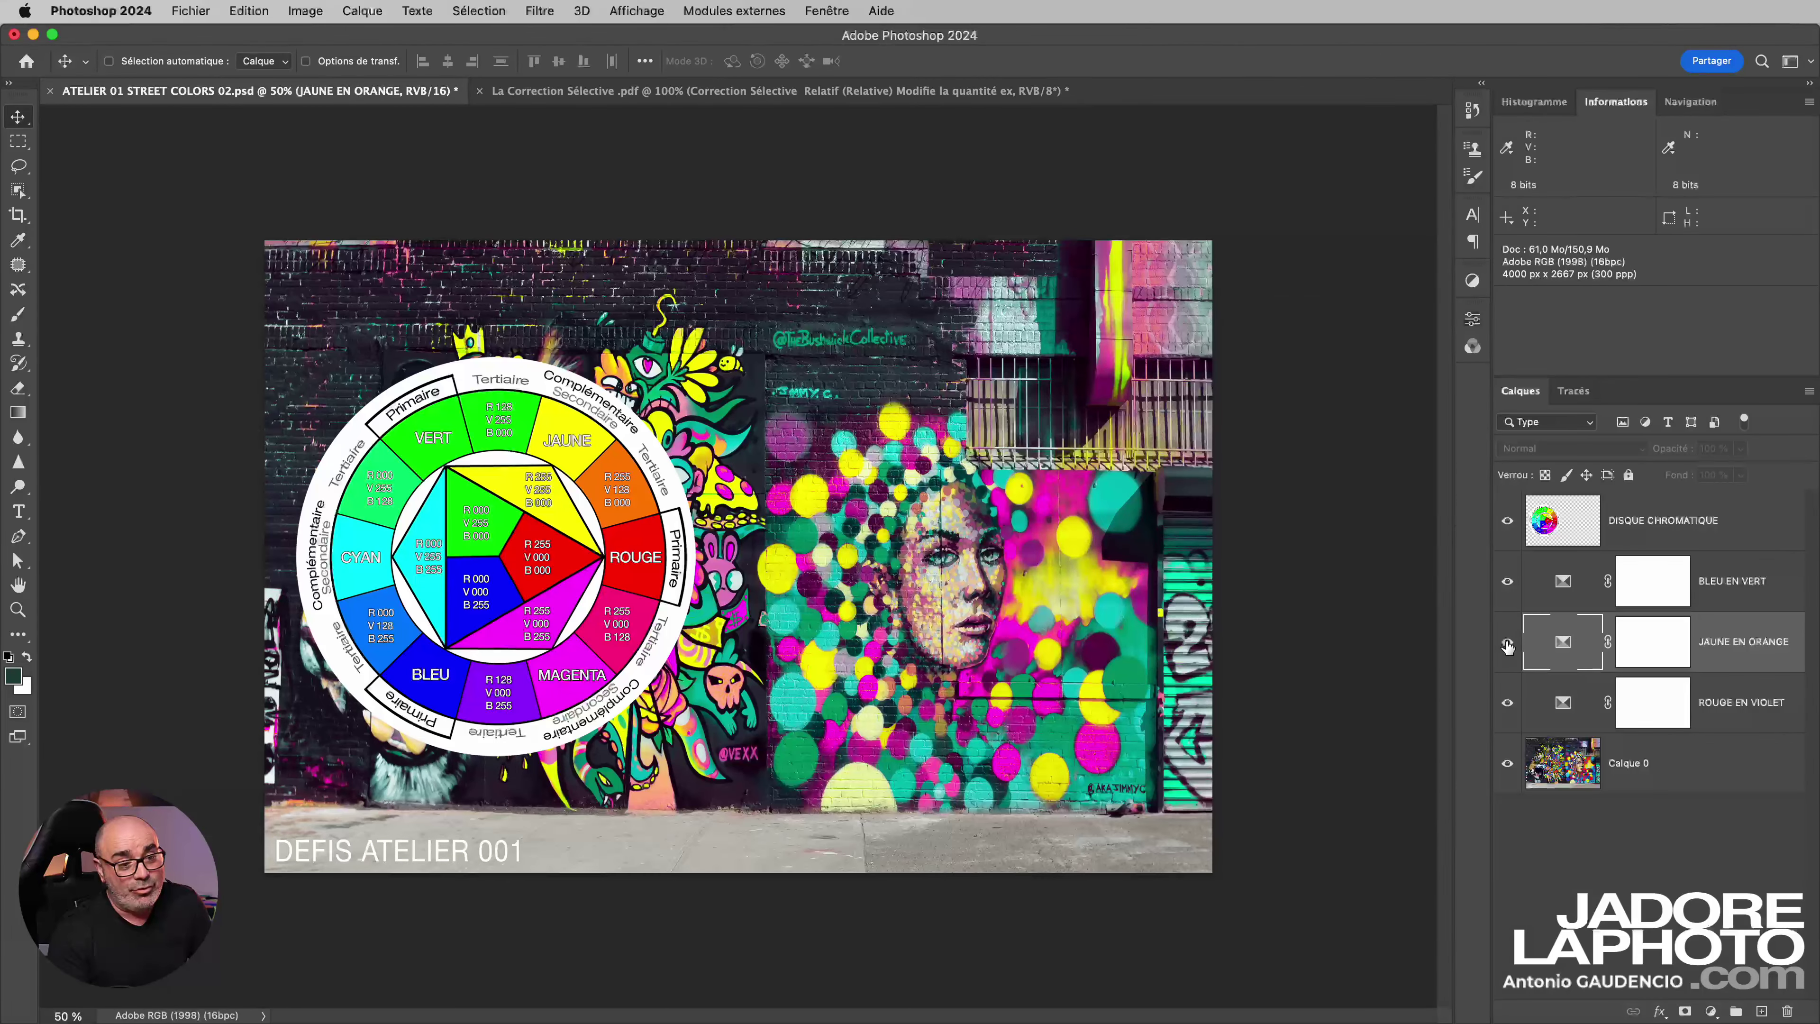
pyautogui.doubleClick(1564, 643)
pyautogui.click(1401, 452)
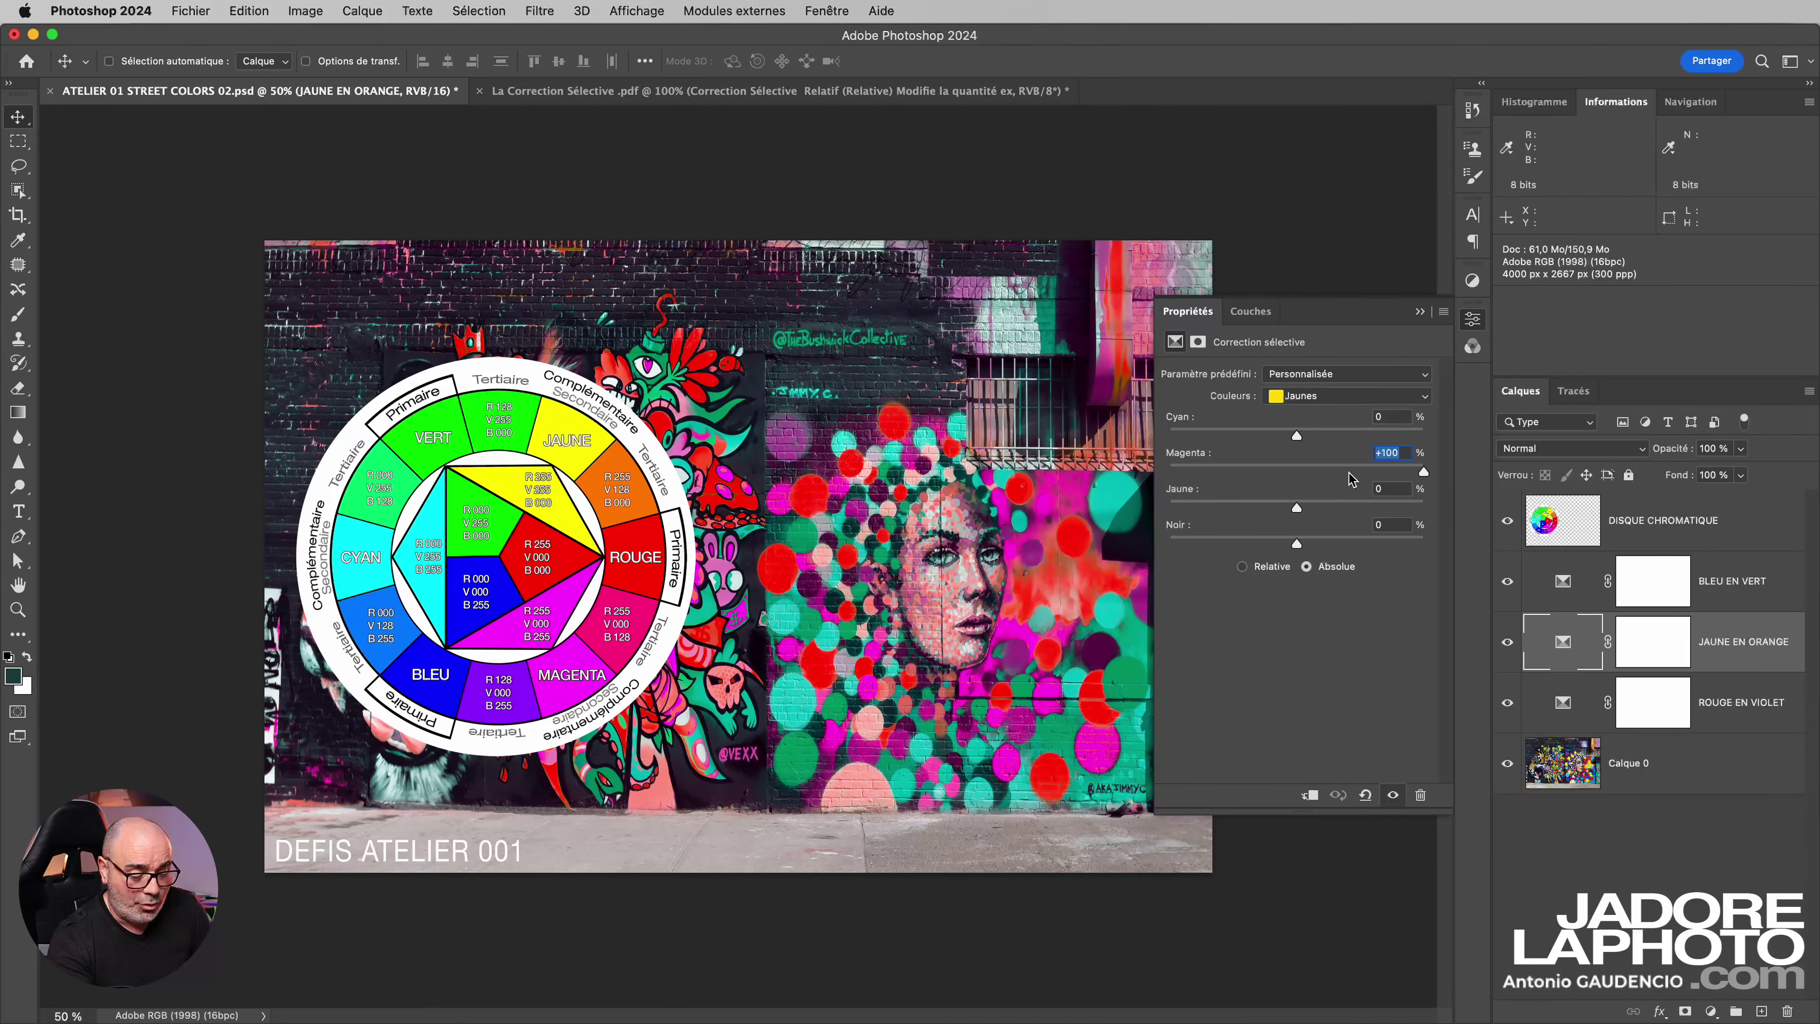
pyautogui.write('40')
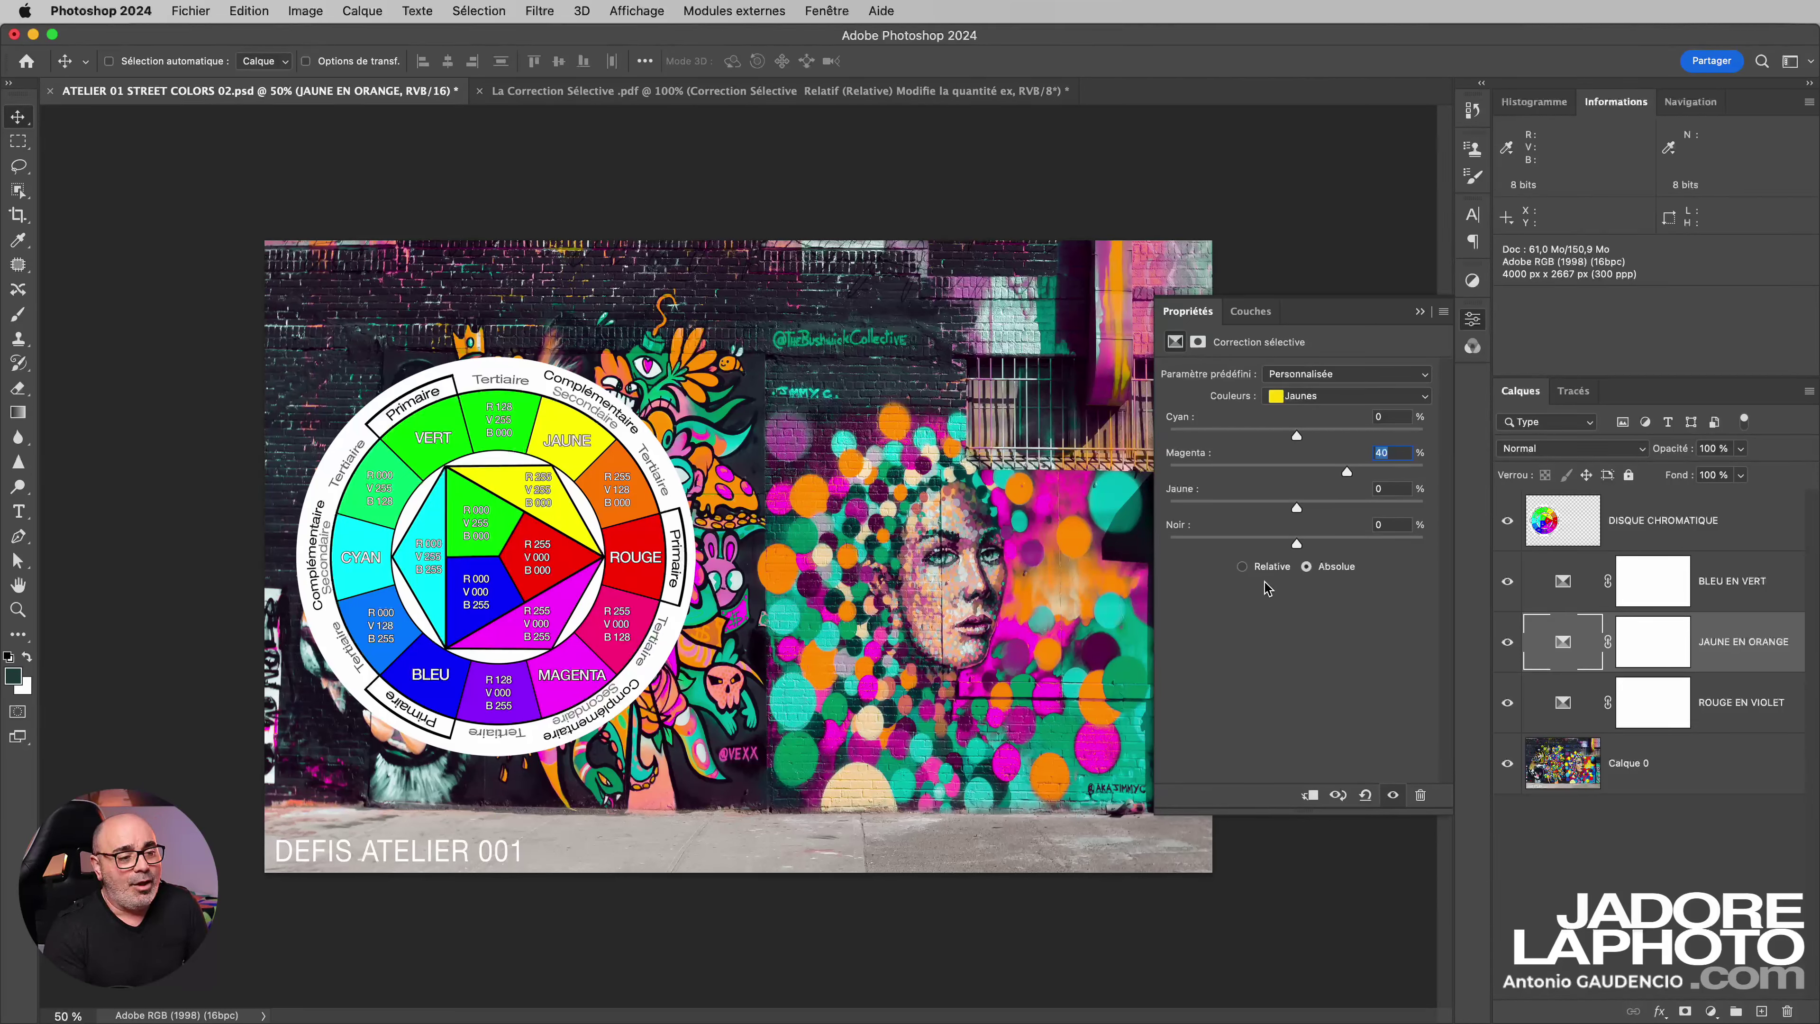
pyautogui.click(1242, 566)
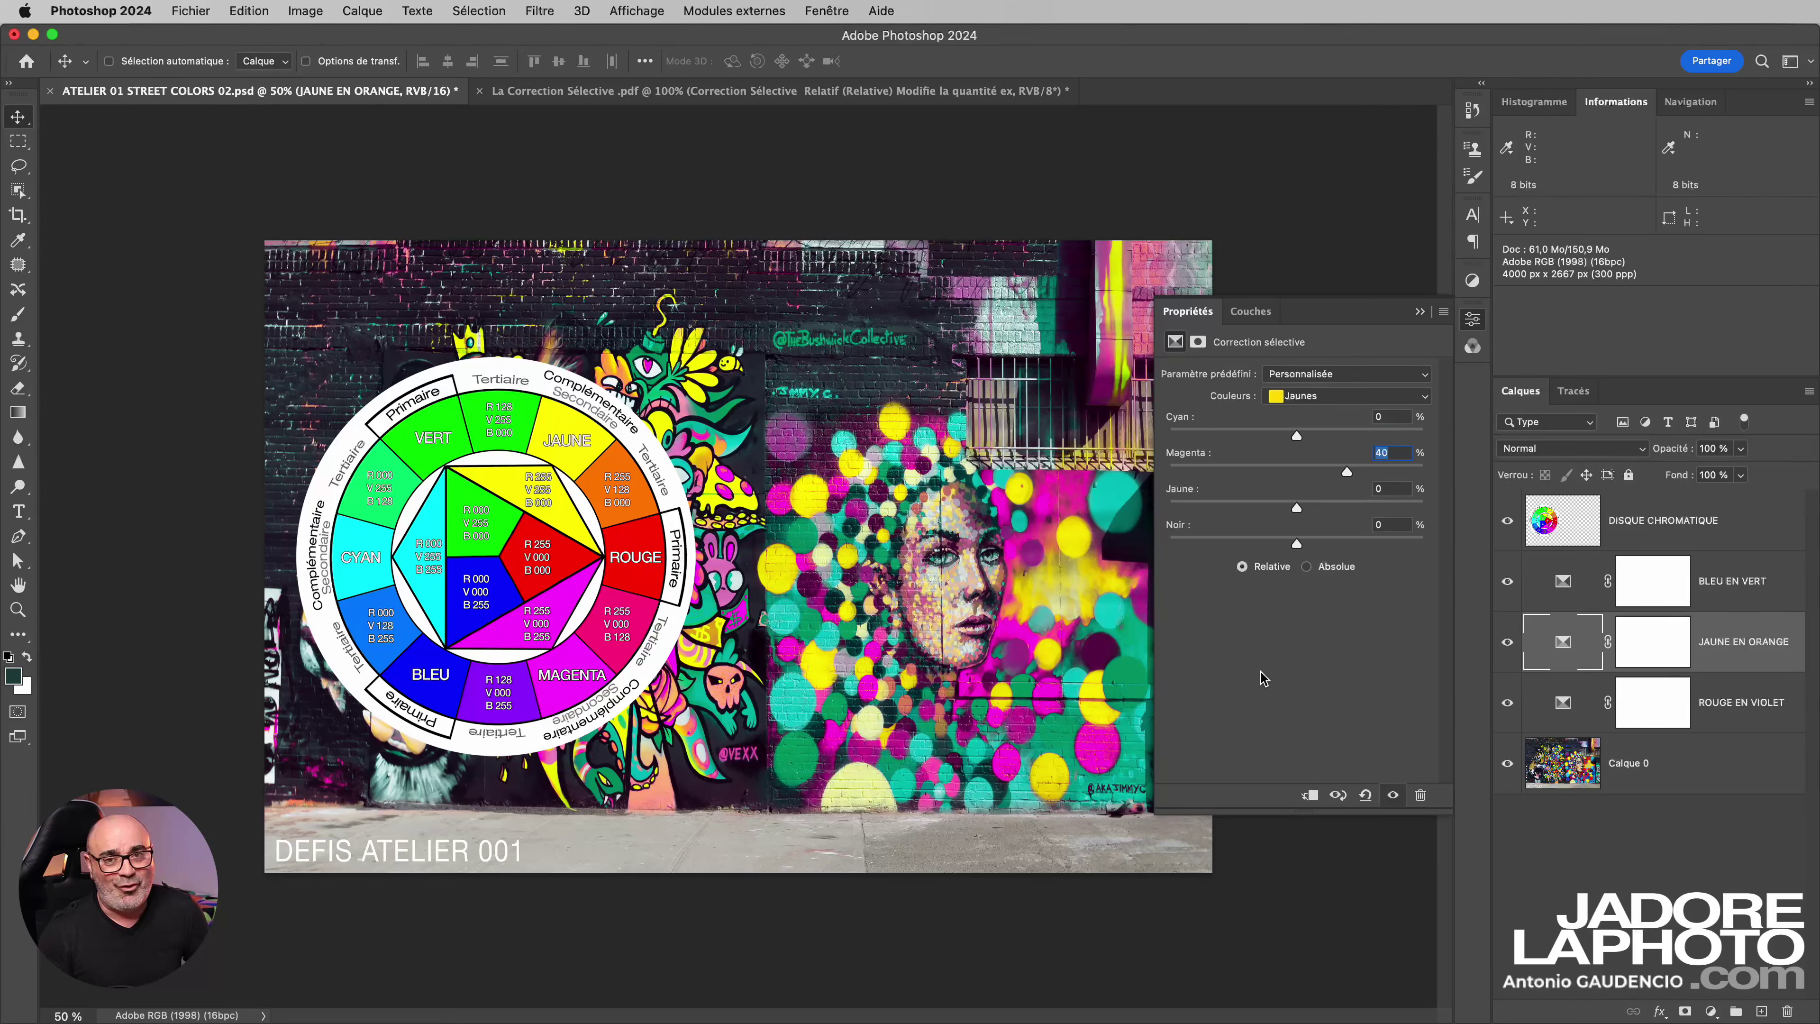
pyautogui.click(1307, 566)
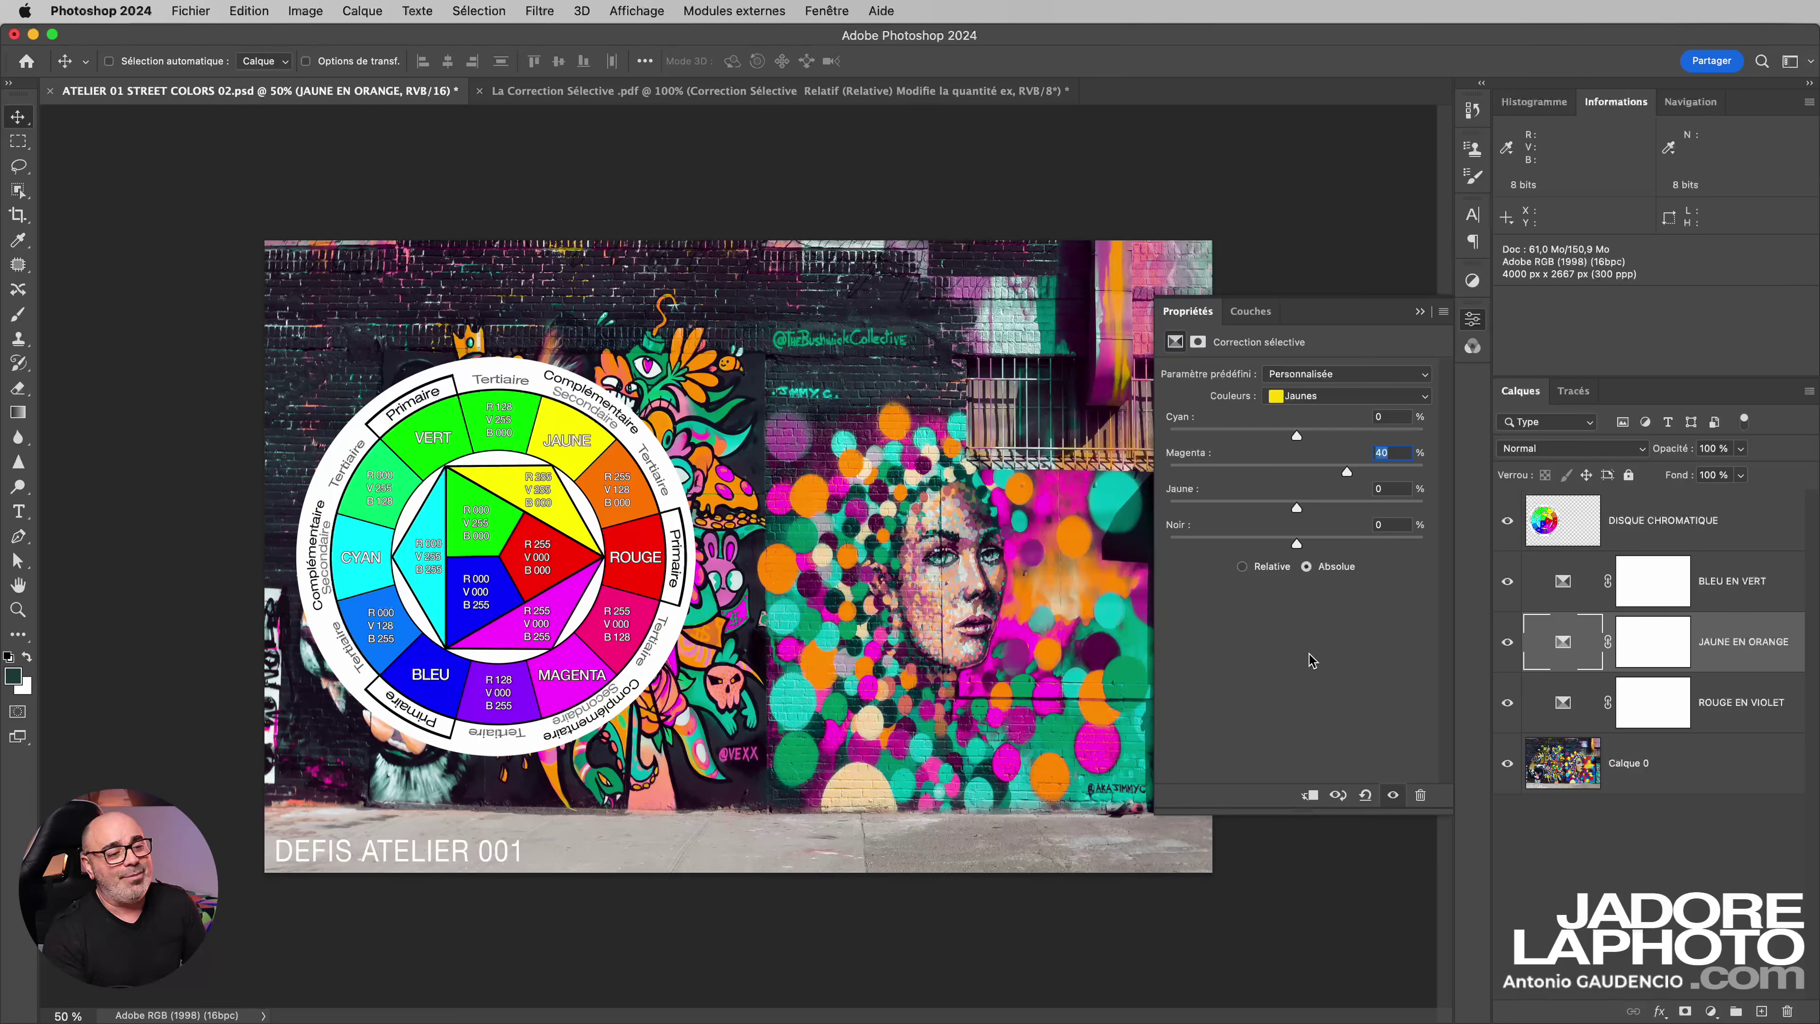